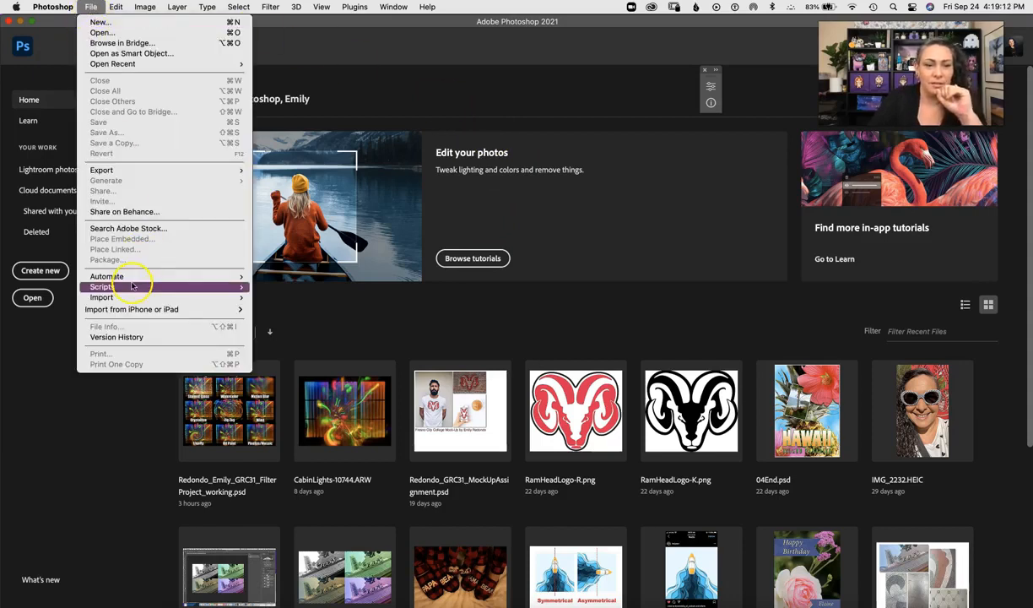
- Start Load Files into Stack and browse to the Photo Project folder inside GRC 31 on the Desktop
mouse_move(132, 285)
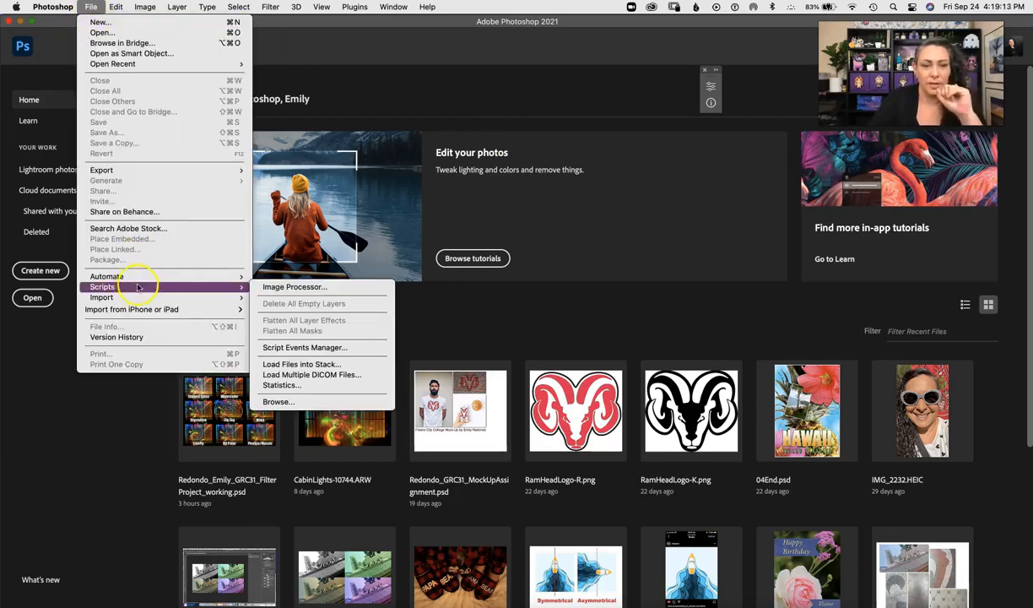
left_click(327, 368)
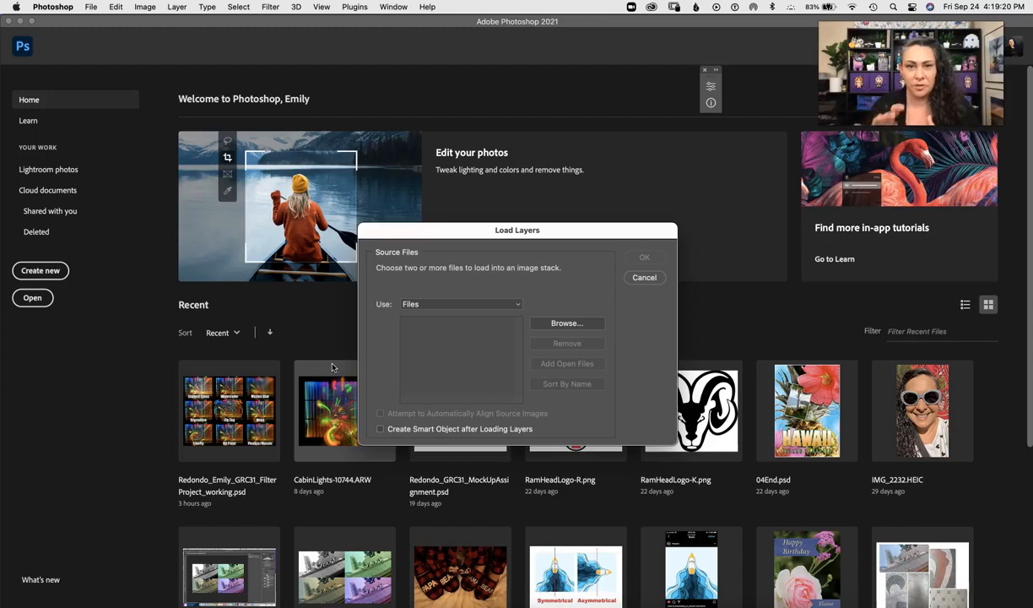
left_click(569, 325)
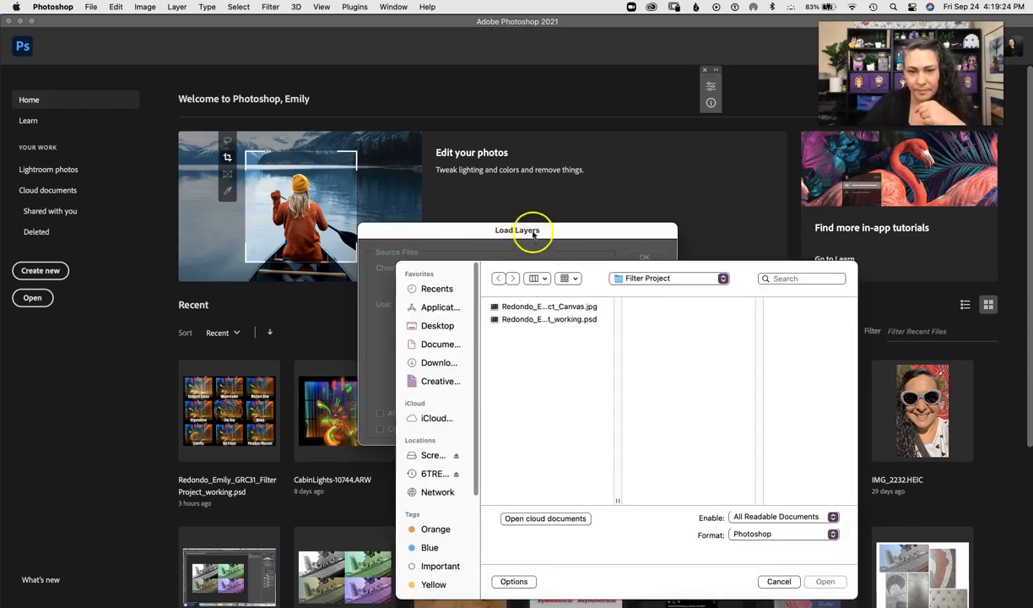
left_click(435, 330)
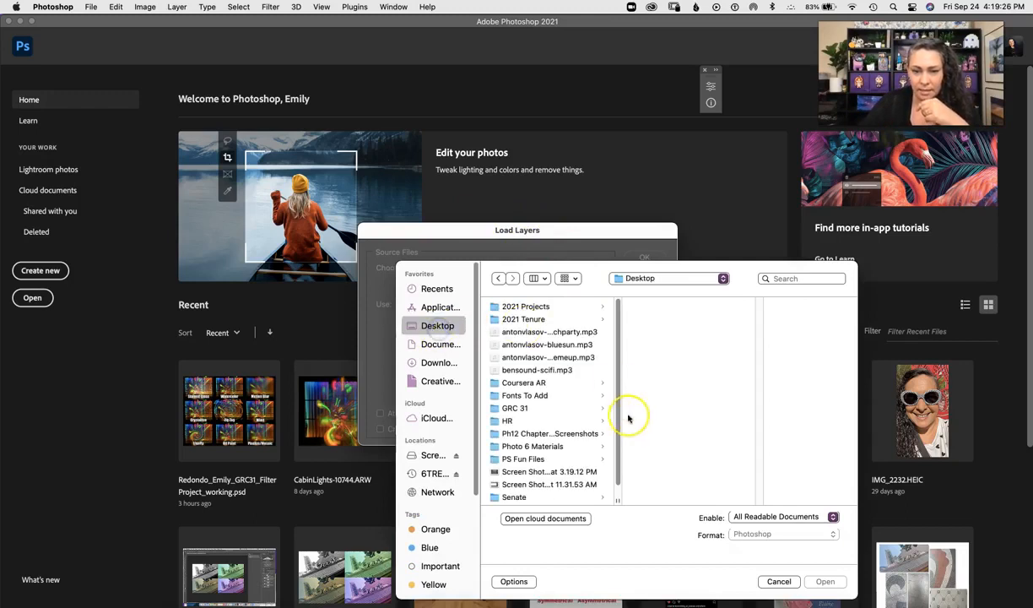
left_click(515, 409)
left_click_drag(758, 370, 758, 370)
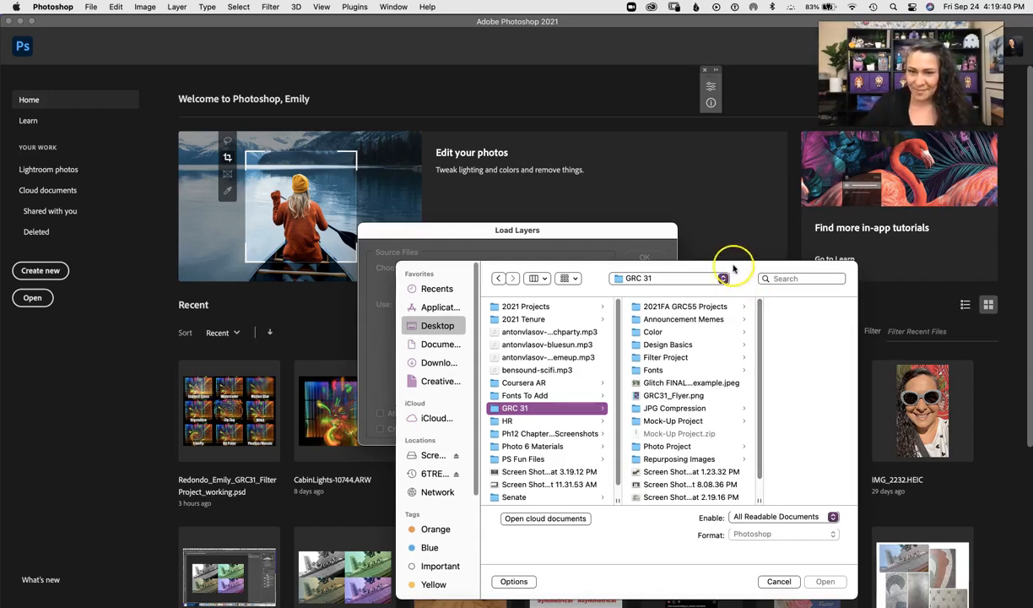
left_click_drag(736, 268, 628, 91)
left_click_drag(653, 197, 651, 252)
left_click(567, 240)
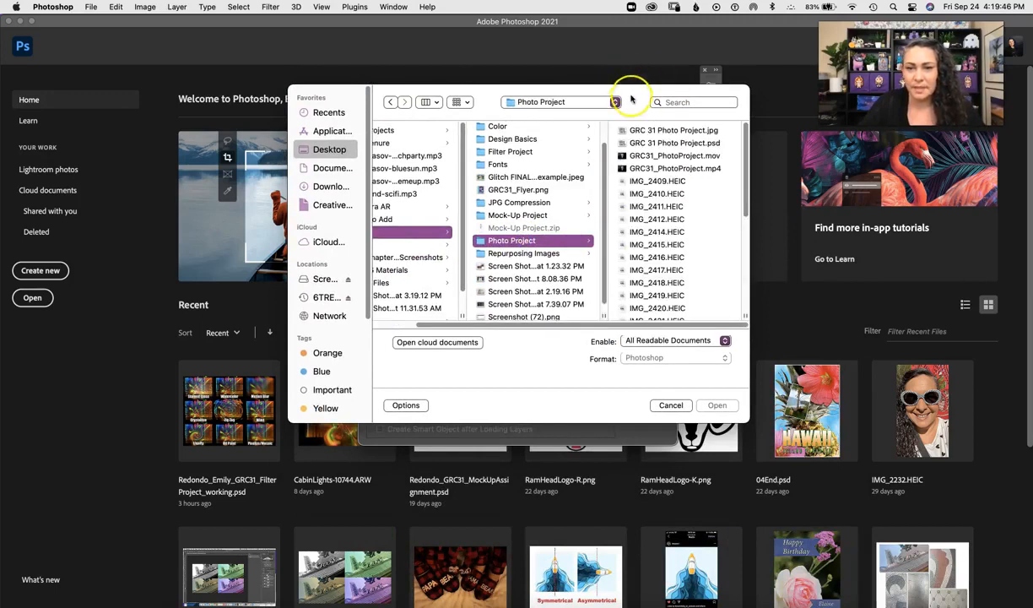
- Enlarge the file browser and show the Photo Project files as icons
left_click_drag(627, 93, 470, 88)
left_click_drag(587, 412, 943, 558)
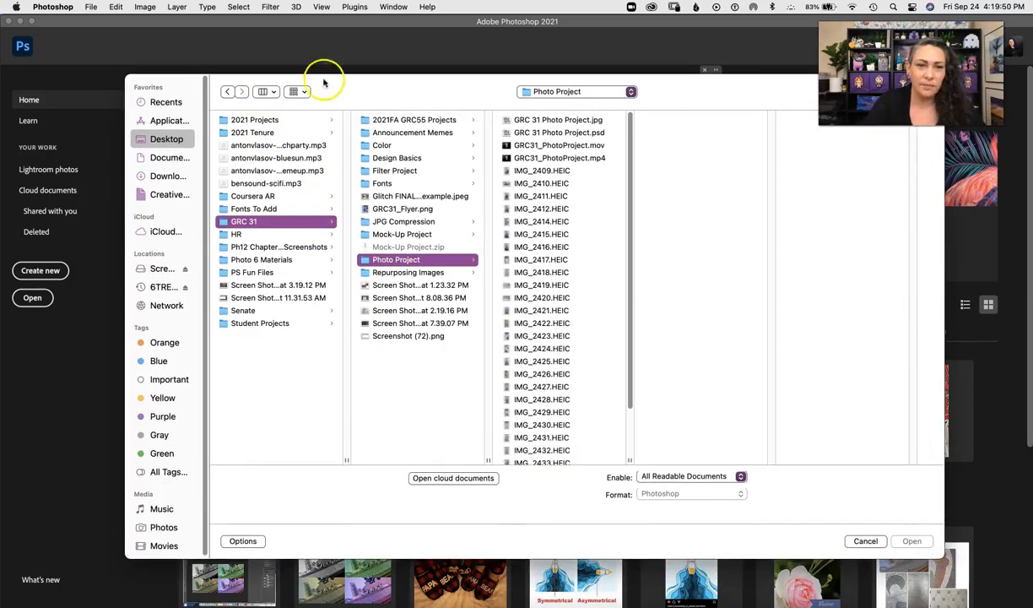
left_click(298, 91)
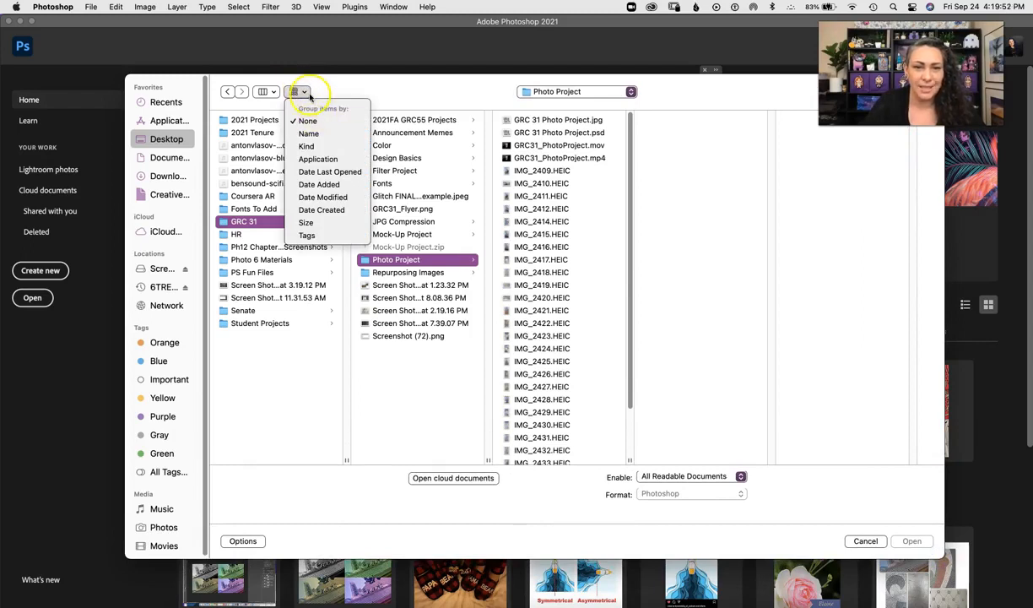
left_click(328, 83)
left_click(273, 92)
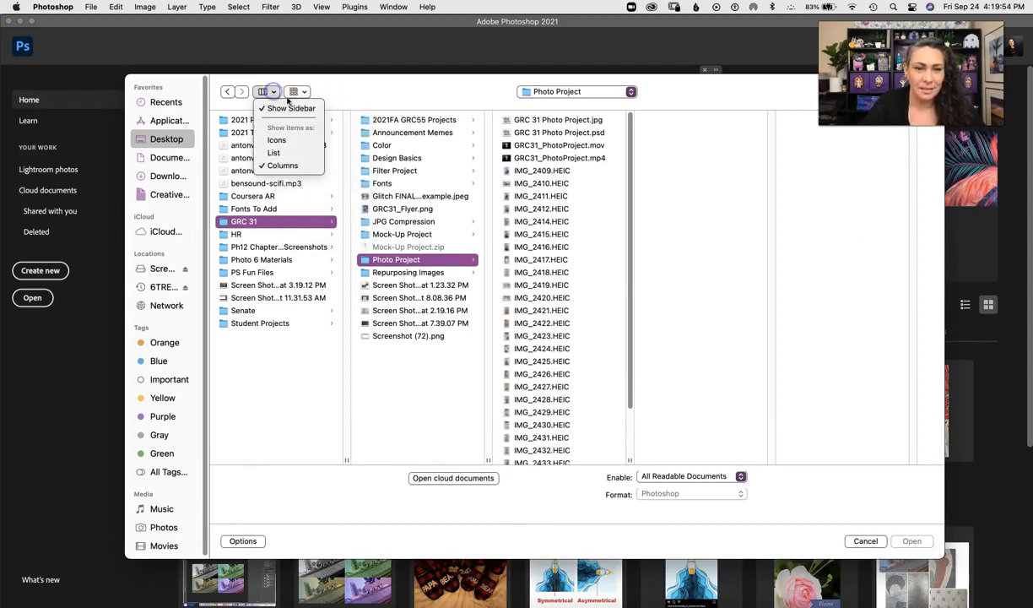
left_click(280, 140)
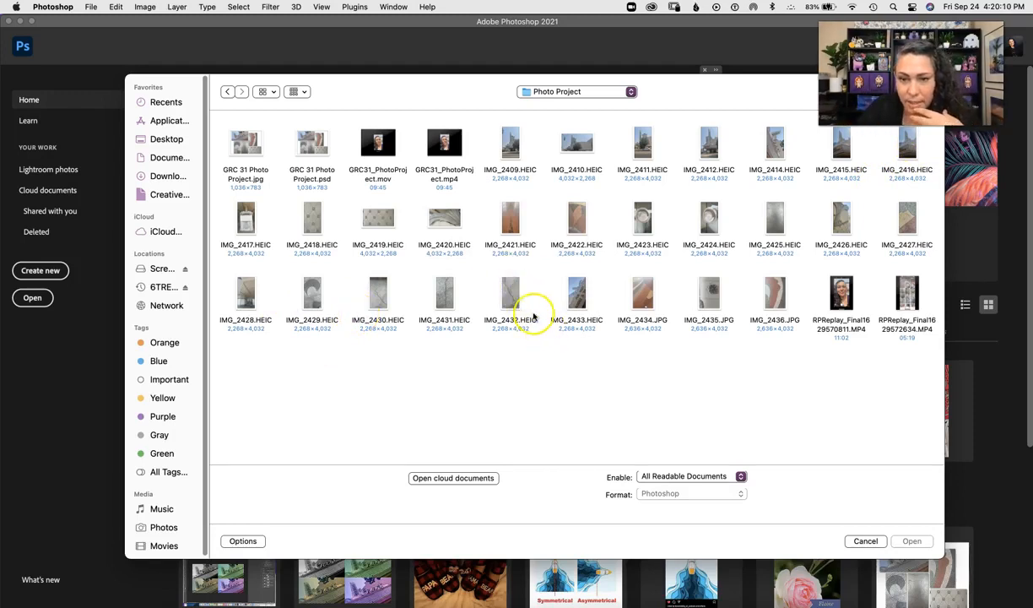
left_click(768, 144)
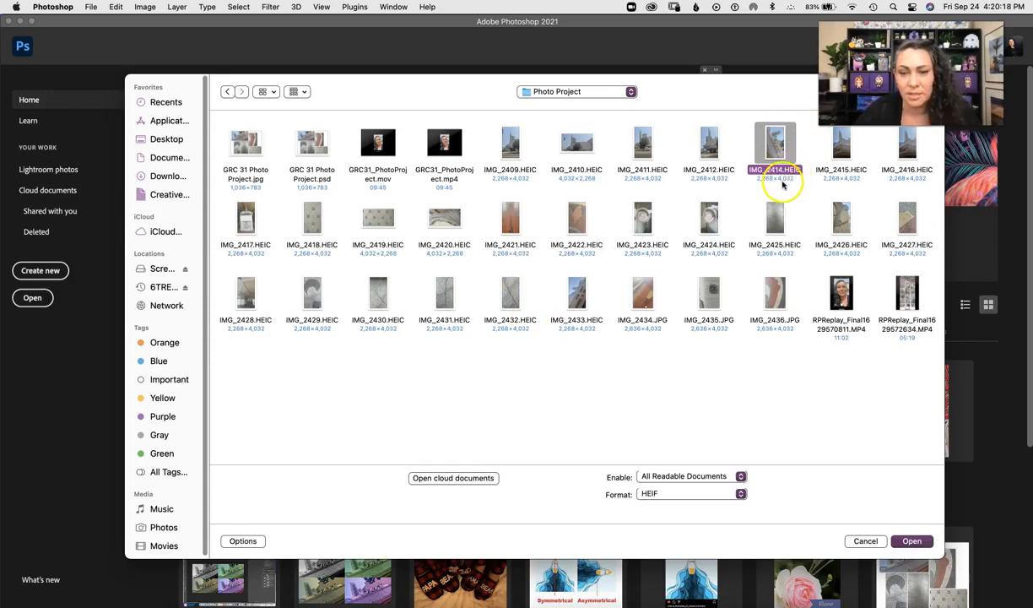
left_click(777, 294, "super")
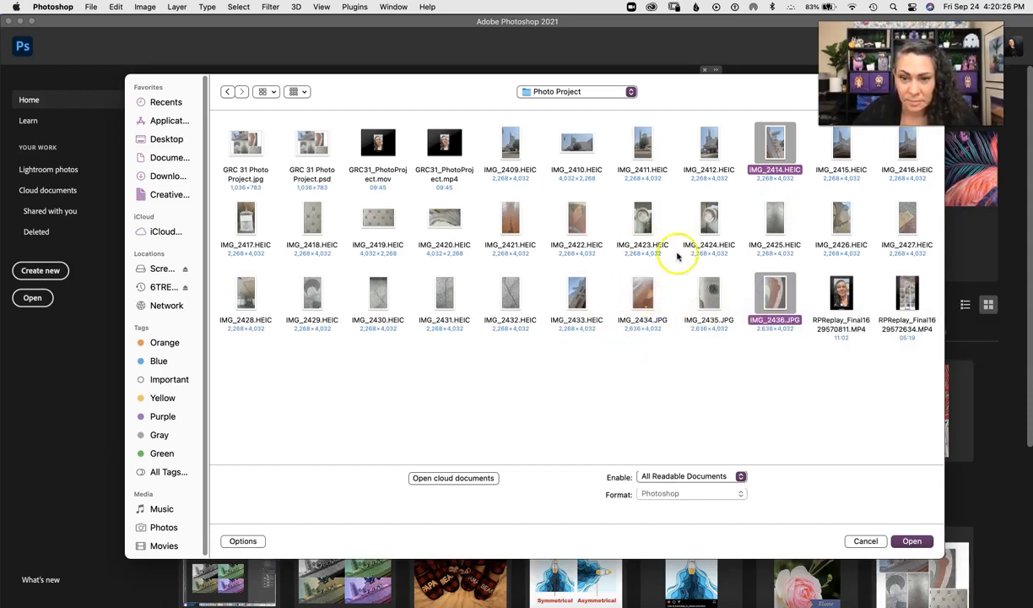
left_click(641, 293, "super")
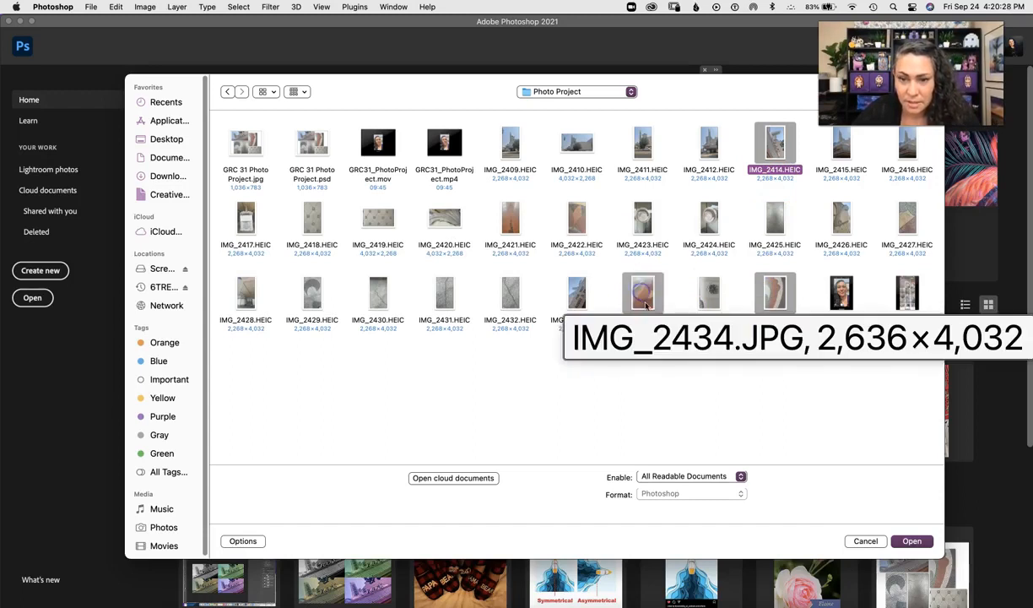
- Load IMG_2414.HEIC, IMG_2419.HEIC, IMG_2431.HEIC, IMG_2434.JPG, IMG_2435.JPG and IMG_2436.JPG as layers of one document
left_click(640, 295)
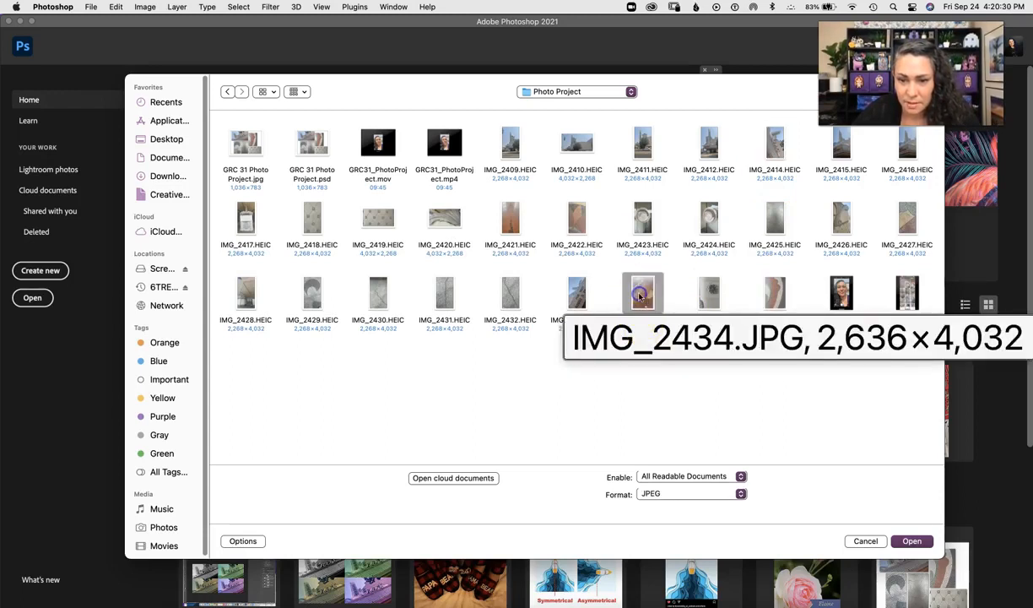
left_click(772, 292, "super")
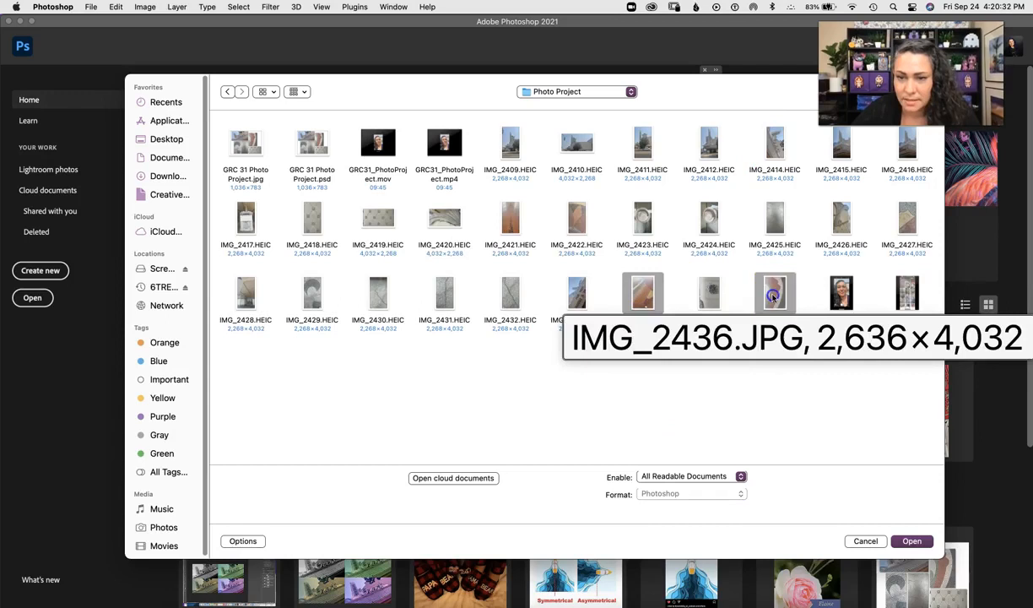
left_click(755, 152, "super")
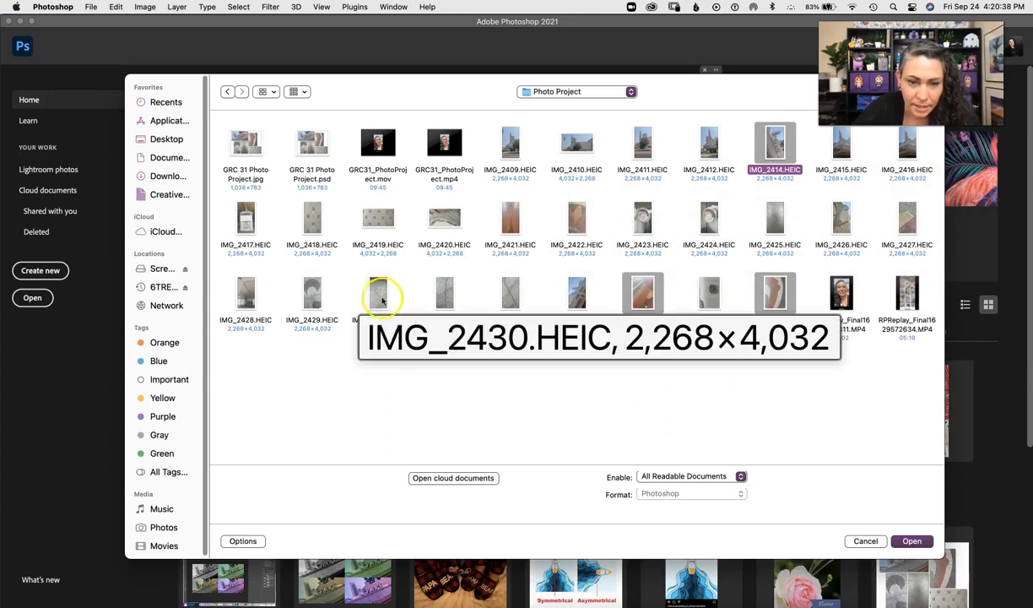
left_click(445, 294, "super")
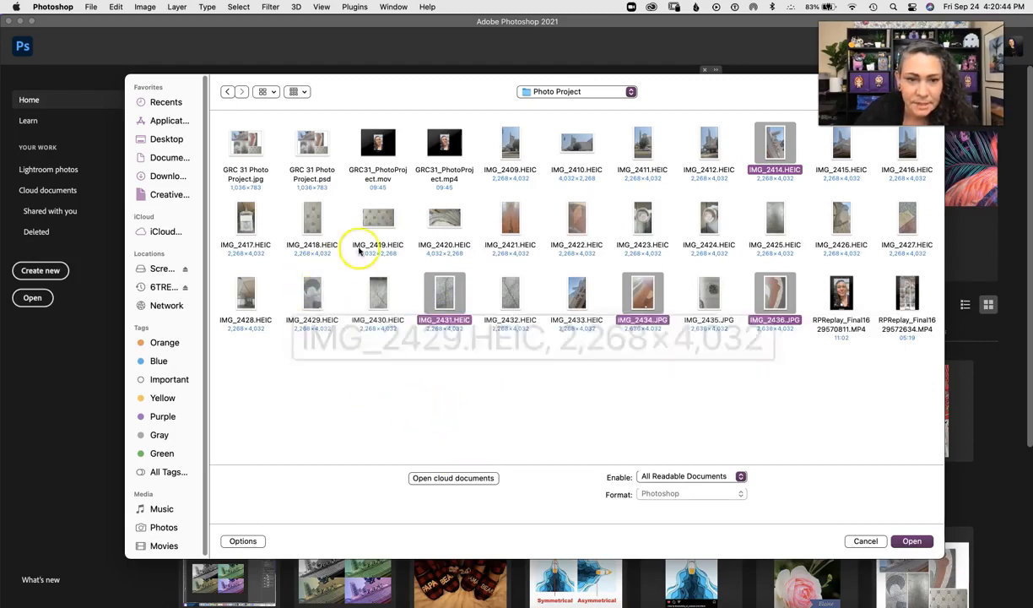
left_click(377, 220, "super")
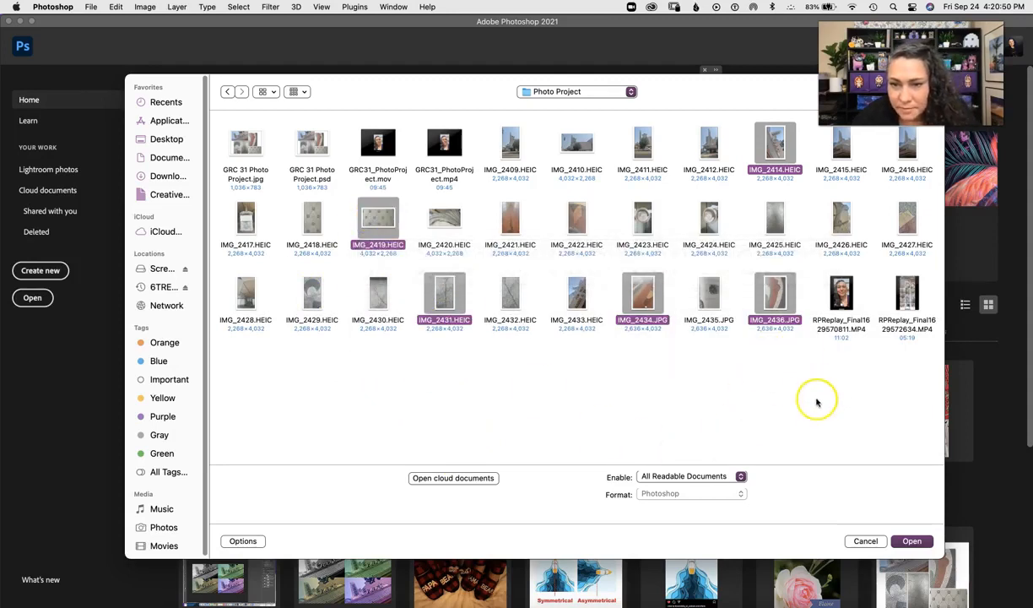
left_click(709, 294, "super")
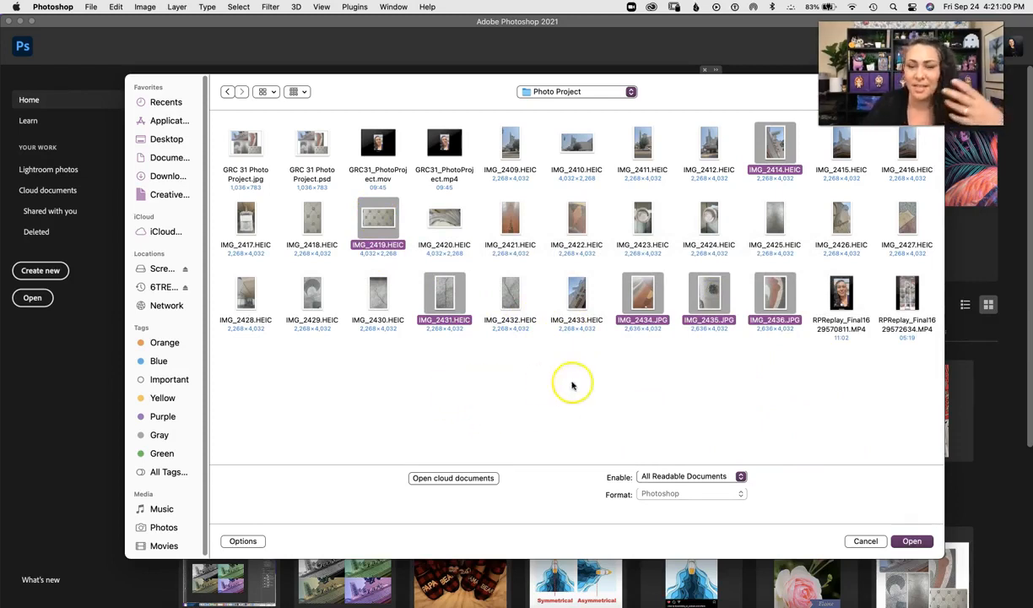
left_click(912, 541)
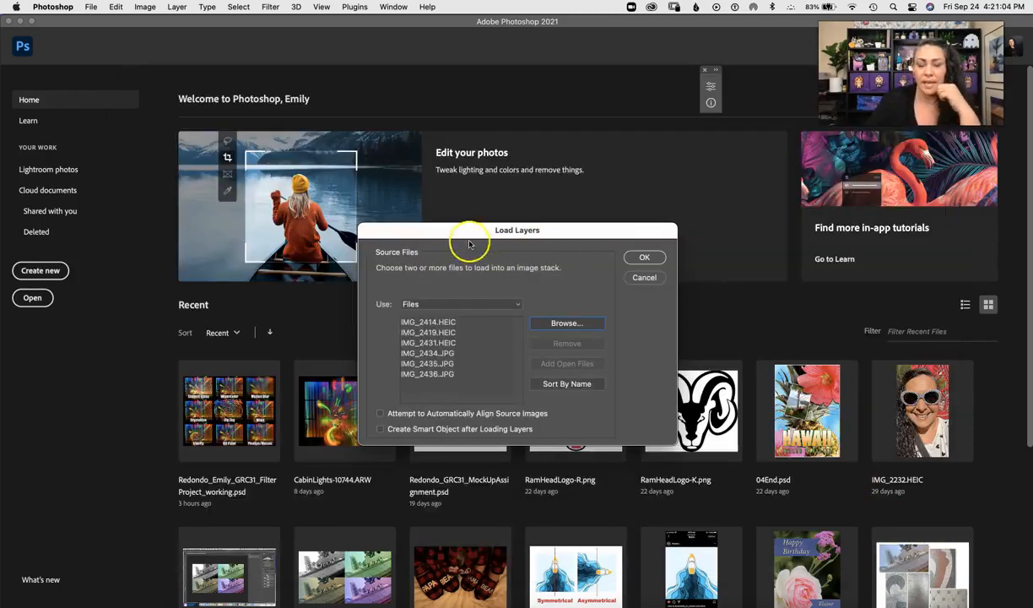
left_click(653, 257)
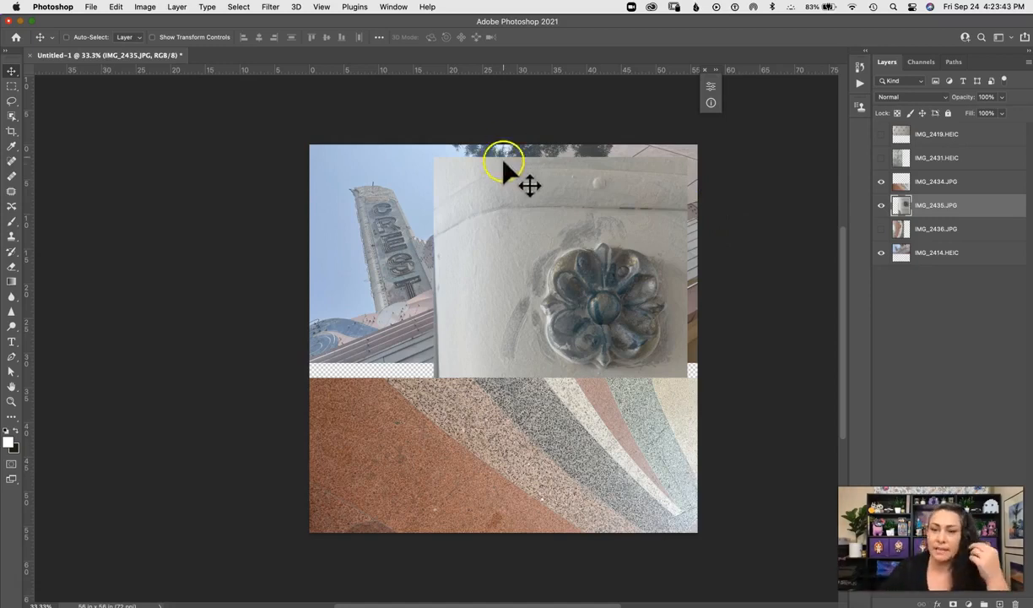
- Toggle the IMG_2435.JPG layer off and on, and move its photo past the canvas's left edge and back to the right side
left_click(882, 205)
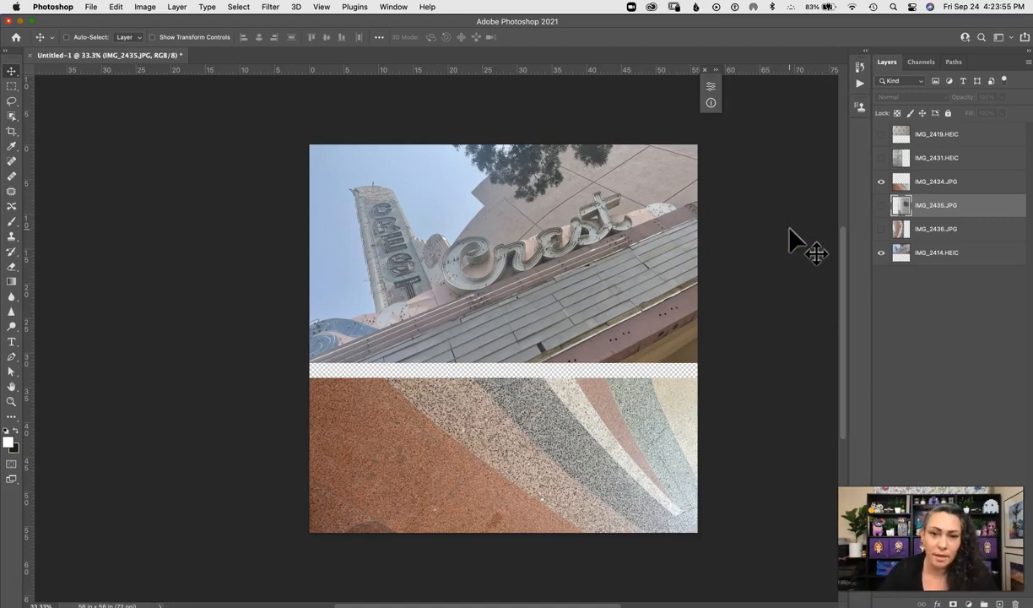
left_click(881, 205)
left_click_drag(595, 295, 274, 226)
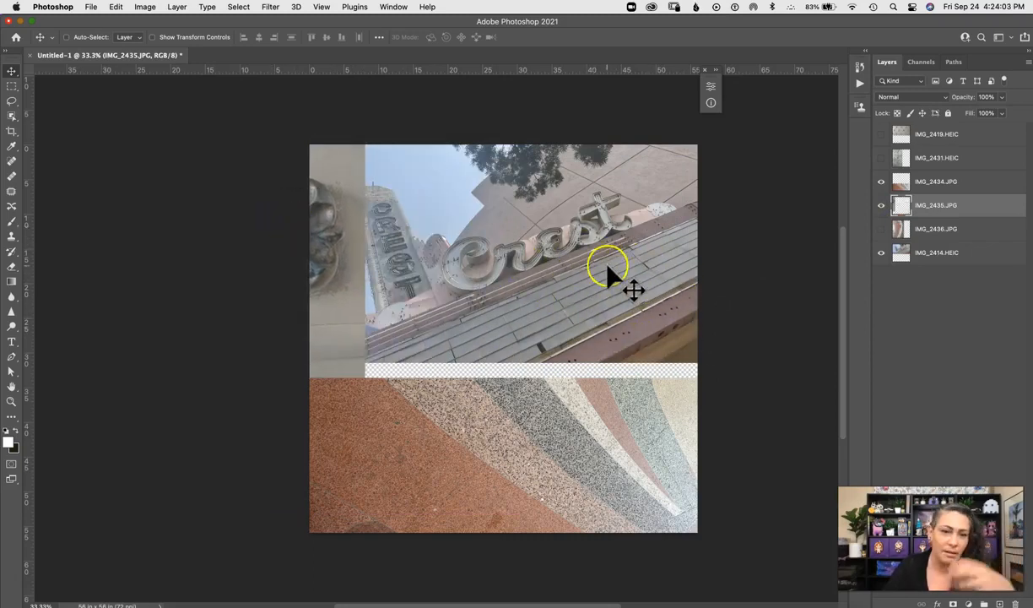
left_click_drag(325, 245, 661, 290)
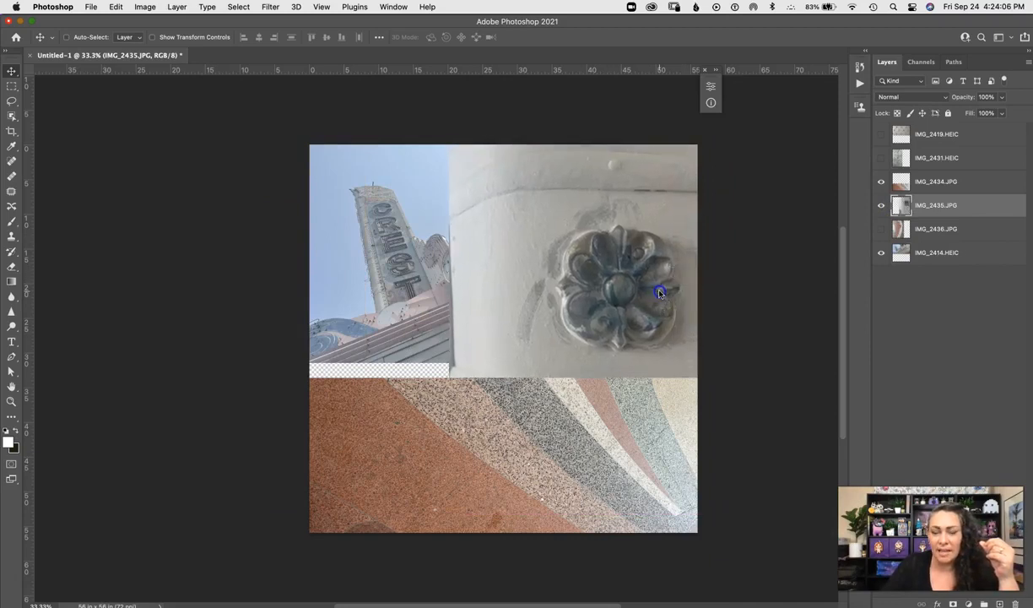
- Move the IMG_2434.JPG photo up to the canvas's top edge and hide both the IMG_2434.JPG and IMG_2435.JPG layers
left_click(922, 182)
left_click_drag(485, 463, 464, 243)
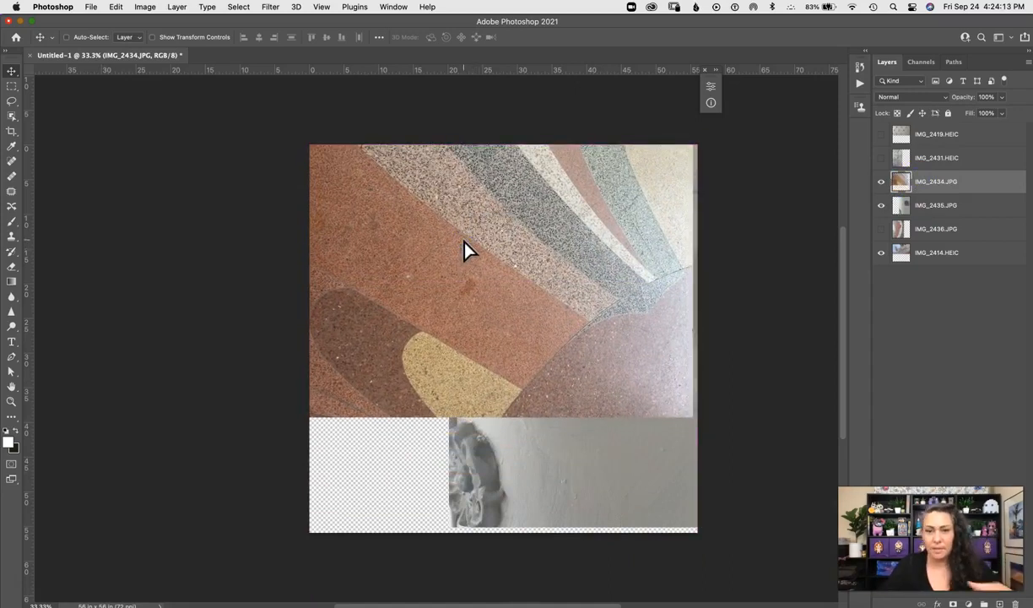
left_click(881, 181)
left_click(881, 205)
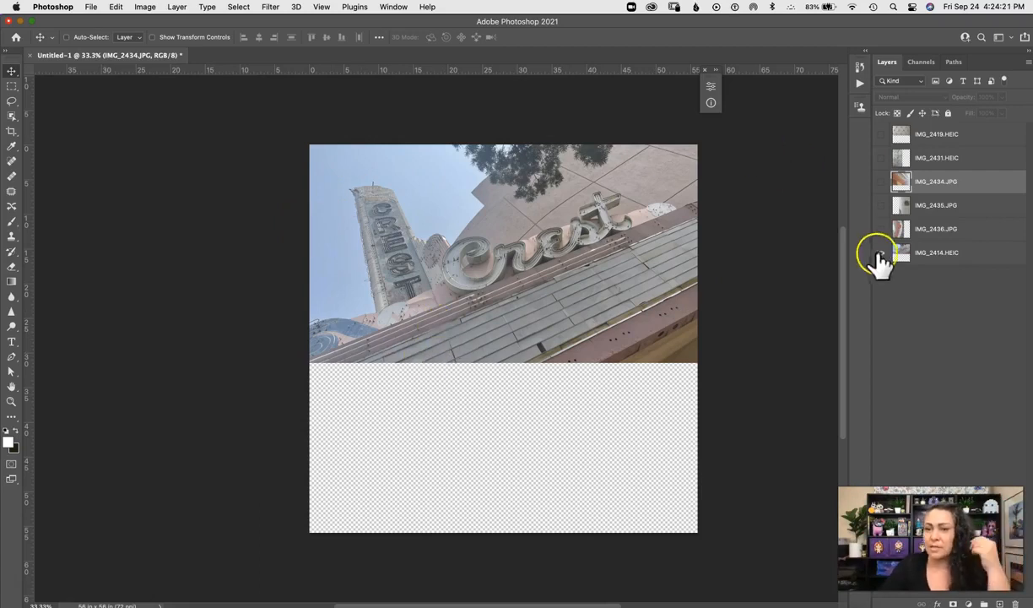
- Briefly show the IMG_2434.JPG layer, and switch visibility to the IMG_2435.JPG layer instead
left_click(881, 181)
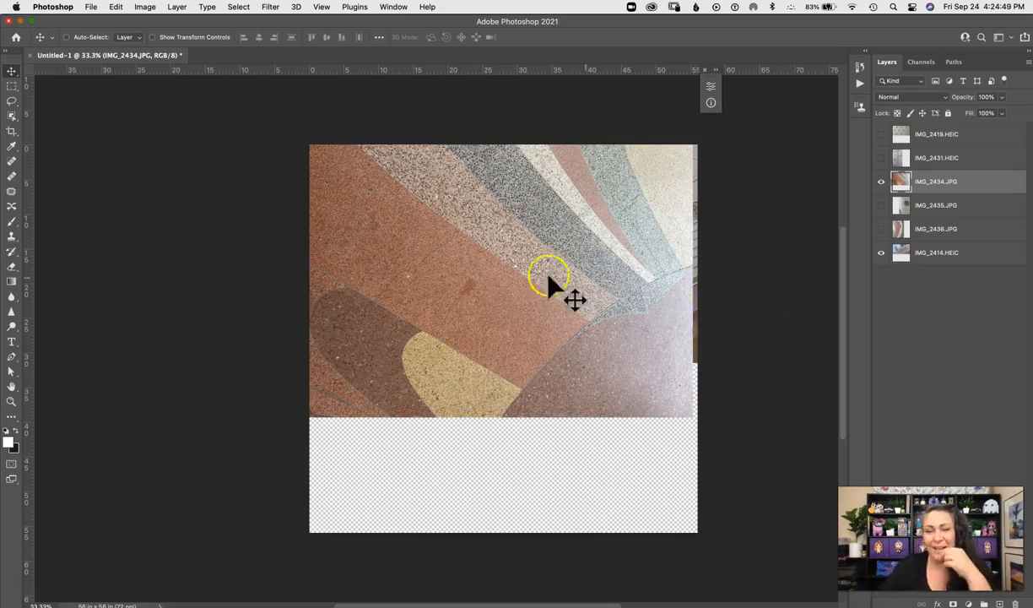
left_click(881, 182)
left_click(882, 205)
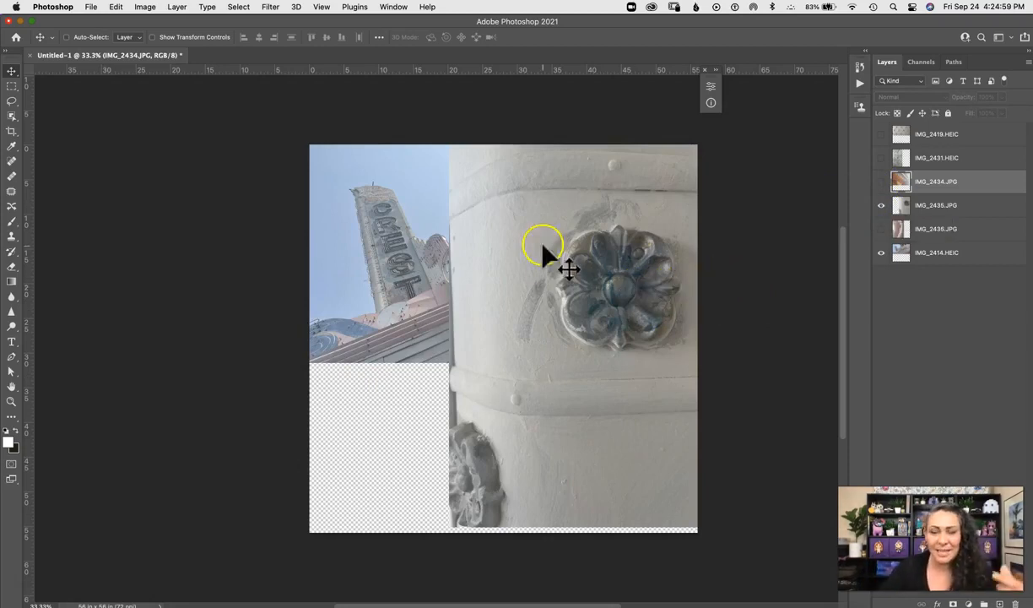
- Select the IMG_2435.JPG layer and move it left so its flower ornament sits near the canvas's center
right_click(625, 276)
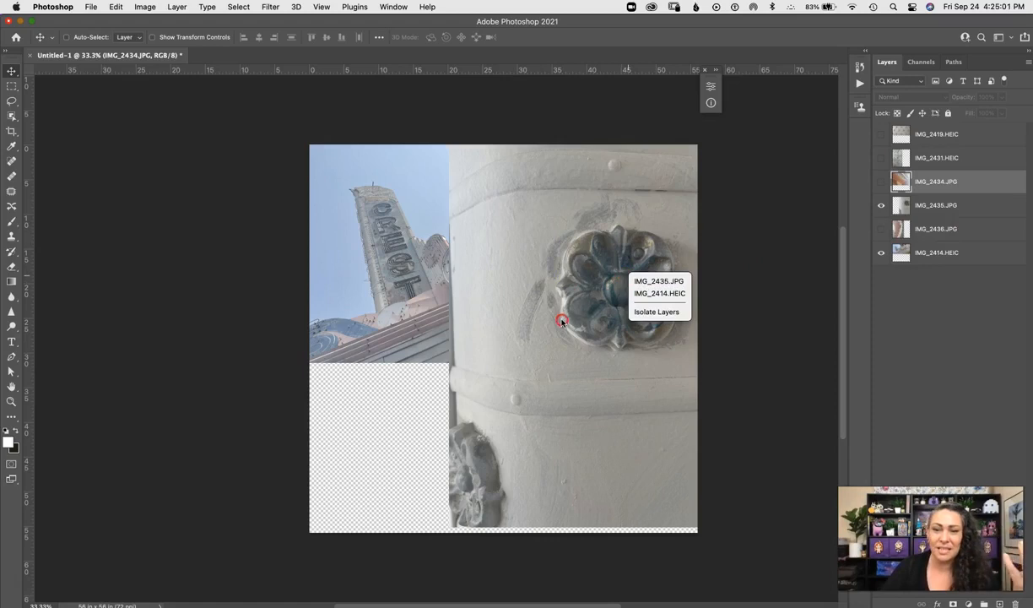
left_click(570, 448)
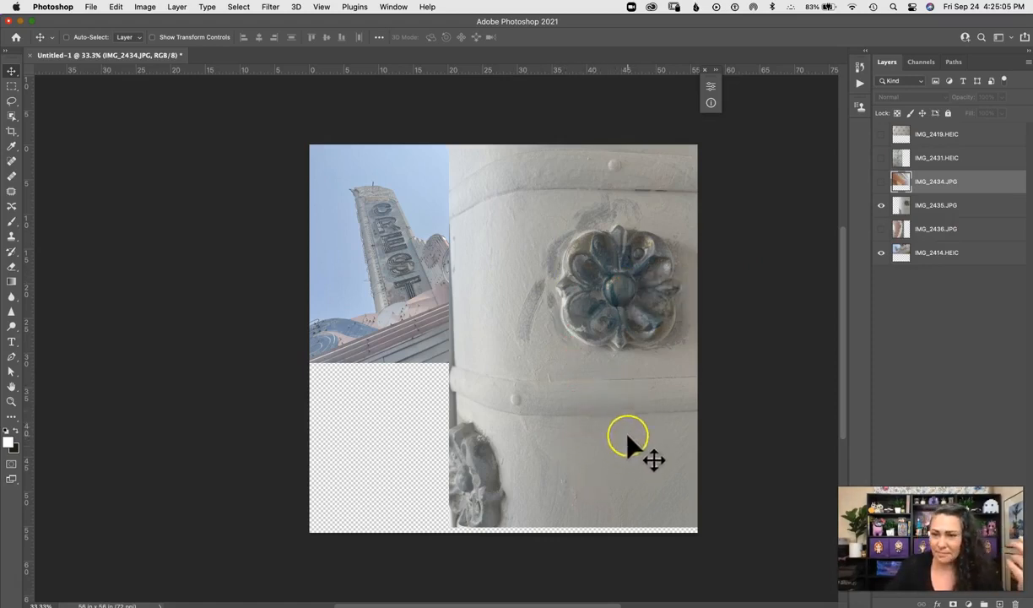
left_click(938, 201)
left_click_drag(610, 355, 449, 341)
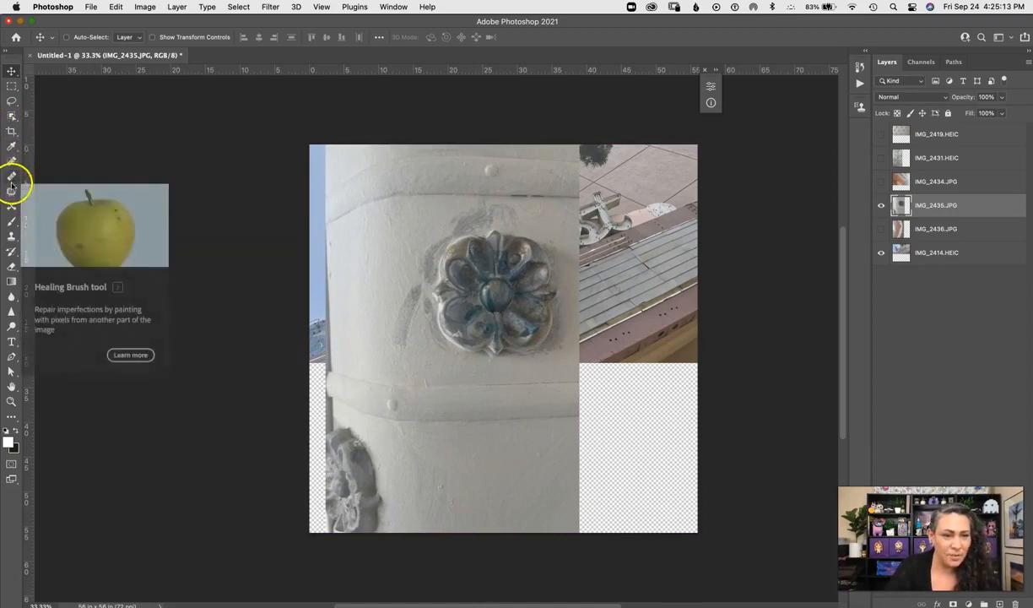
- Isolate the flower ornament on the IMG_2435.JPG layer with Select Subject in Select and Mask, and preview the selection as Overlay
left_click(12, 101)
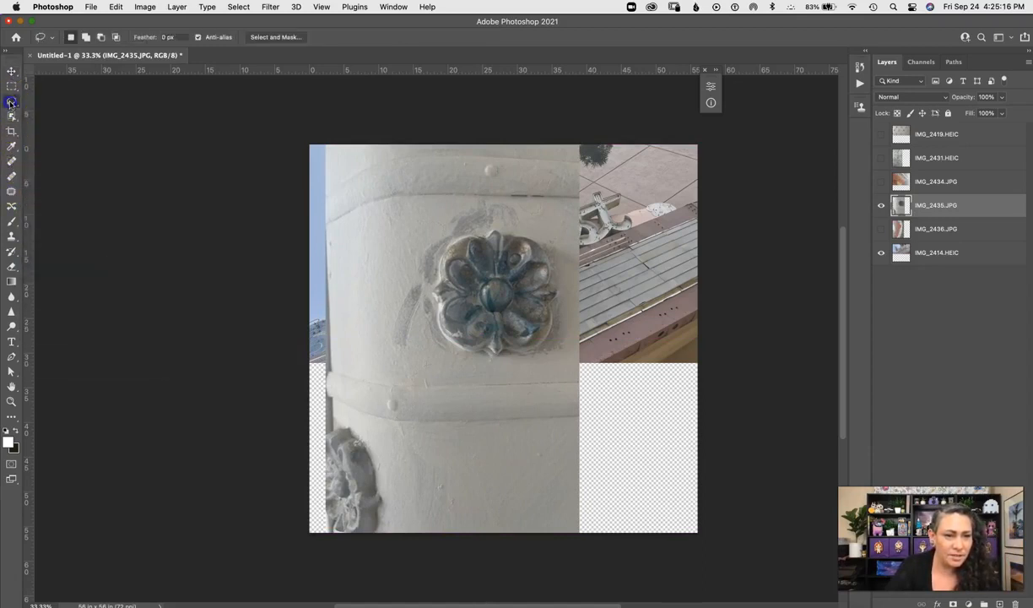
left_click(276, 37)
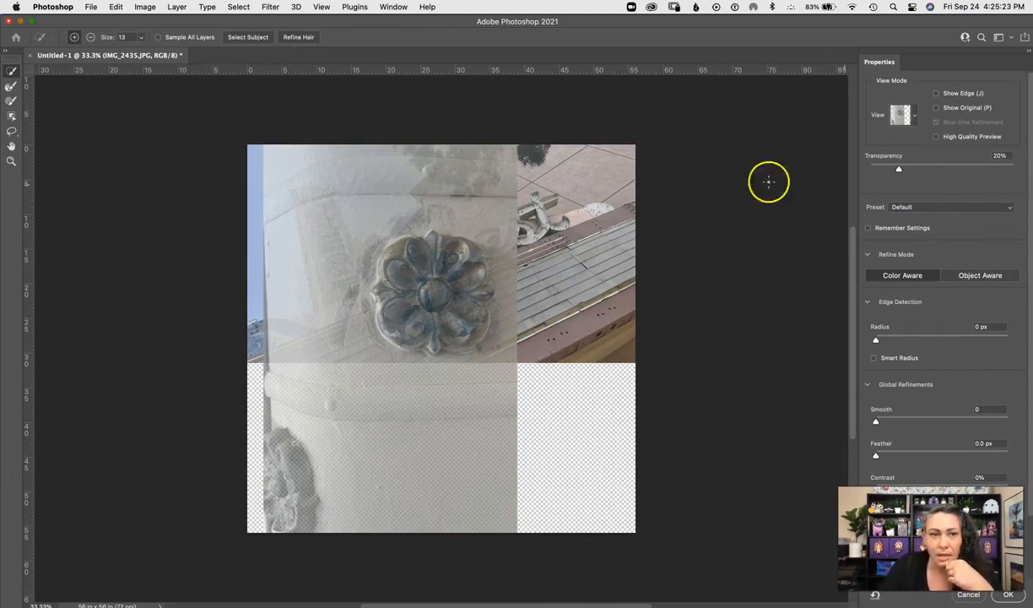
left_click(250, 38)
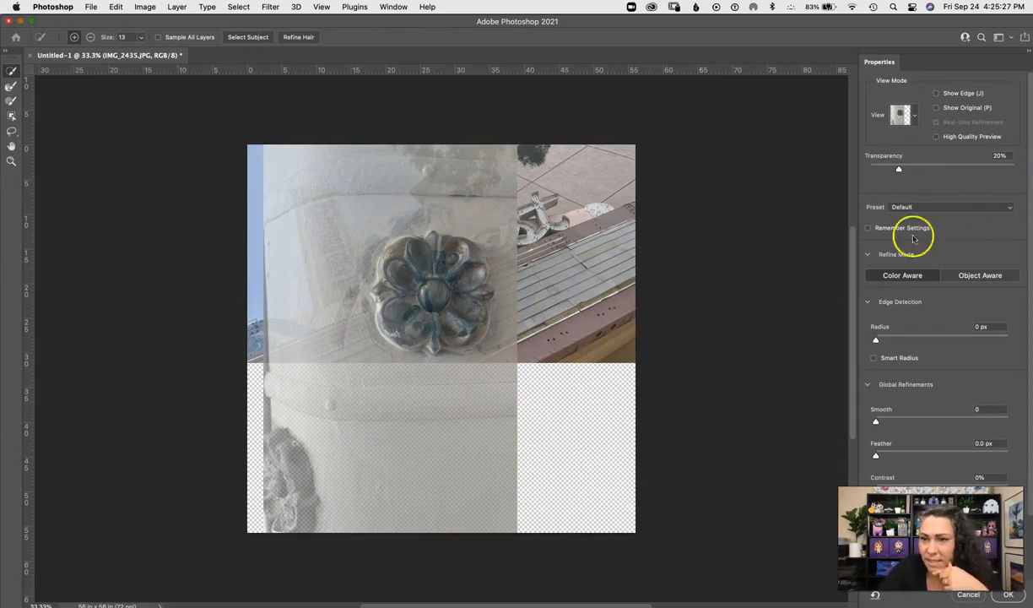
left_click(914, 119)
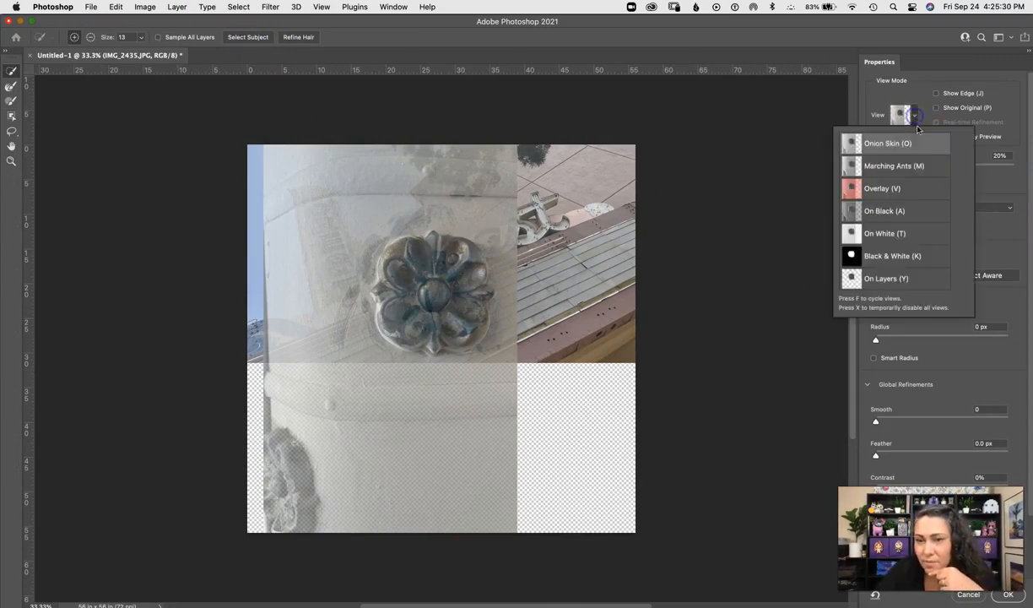
left_click(912, 191)
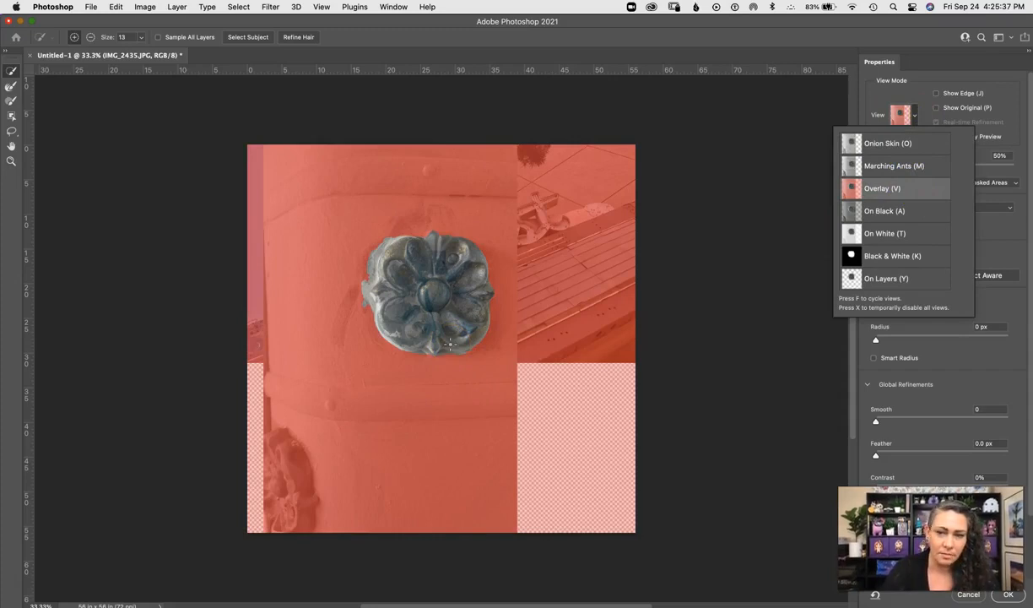
left_click(879, 97)
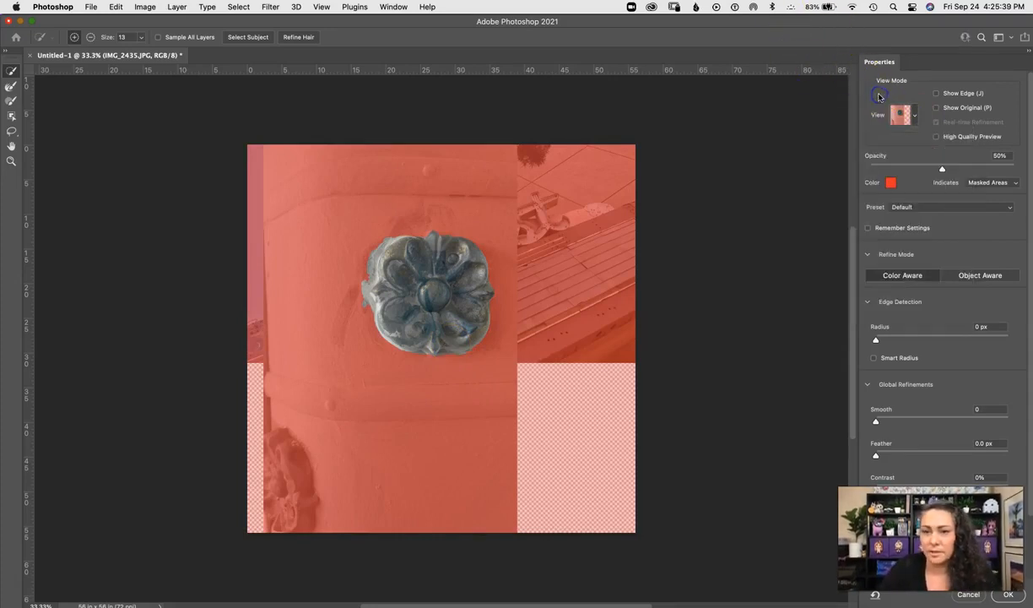
- Try painting along the flower ornament's left edge with the Brush tool in the Select and Mask workspace
key("super+equal")
key("super+equal")
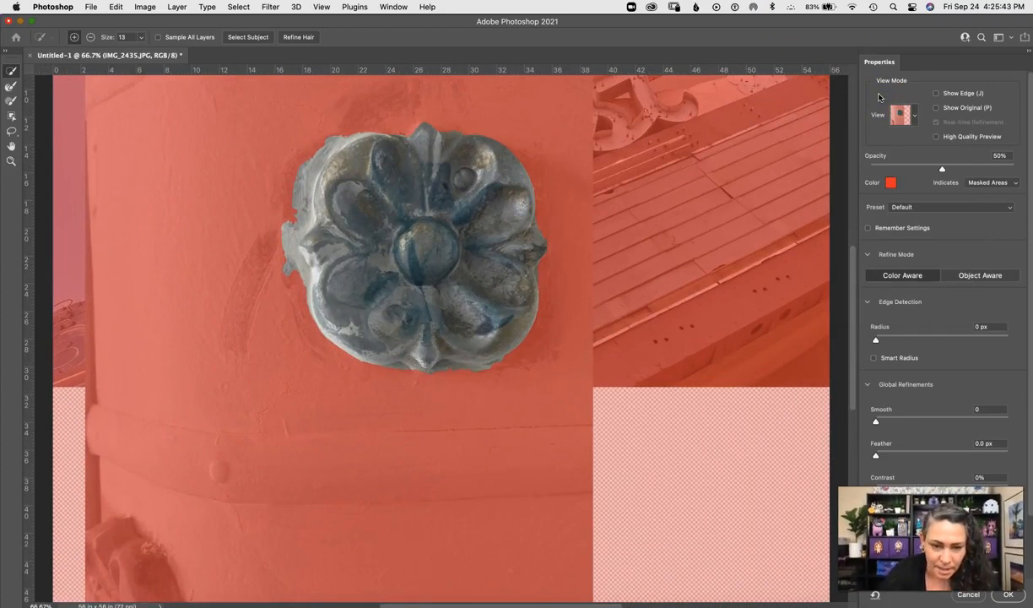
left_click_drag(460, 308, 505, 348)
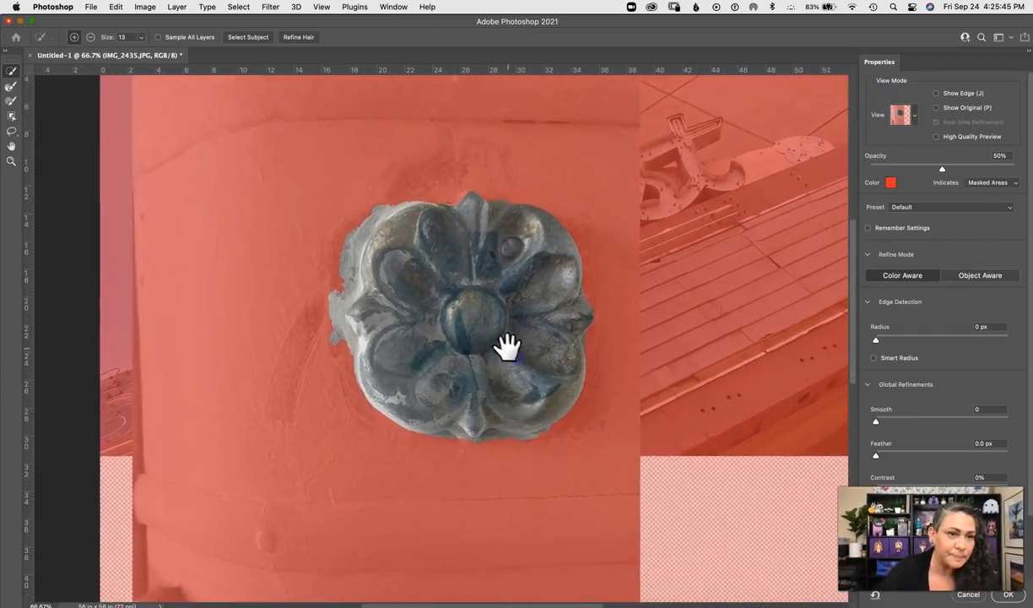
left_click(12, 88)
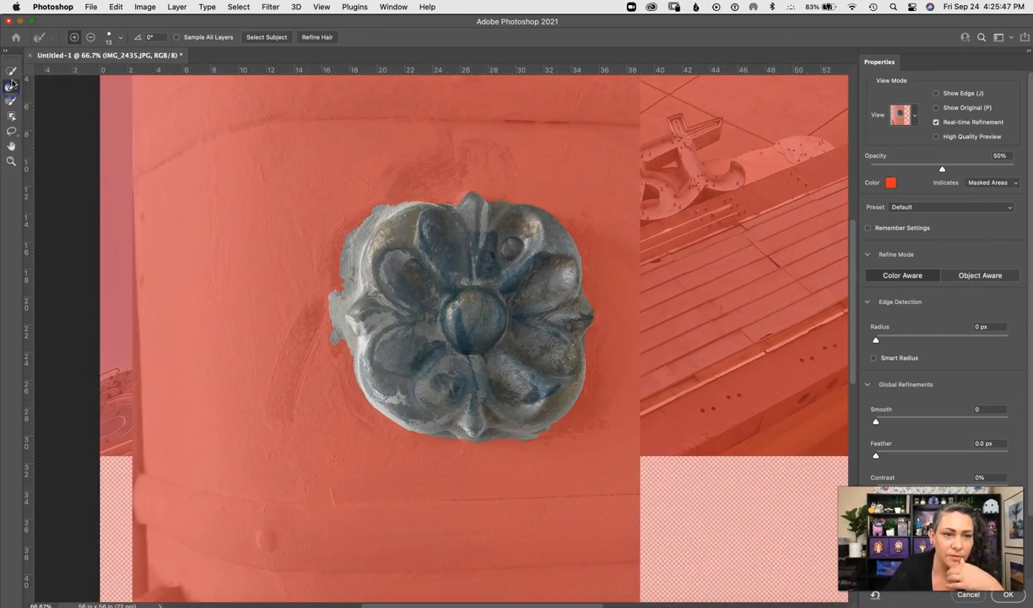
left_click(11, 100)
left_click_drag(357, 236, 355, 281)
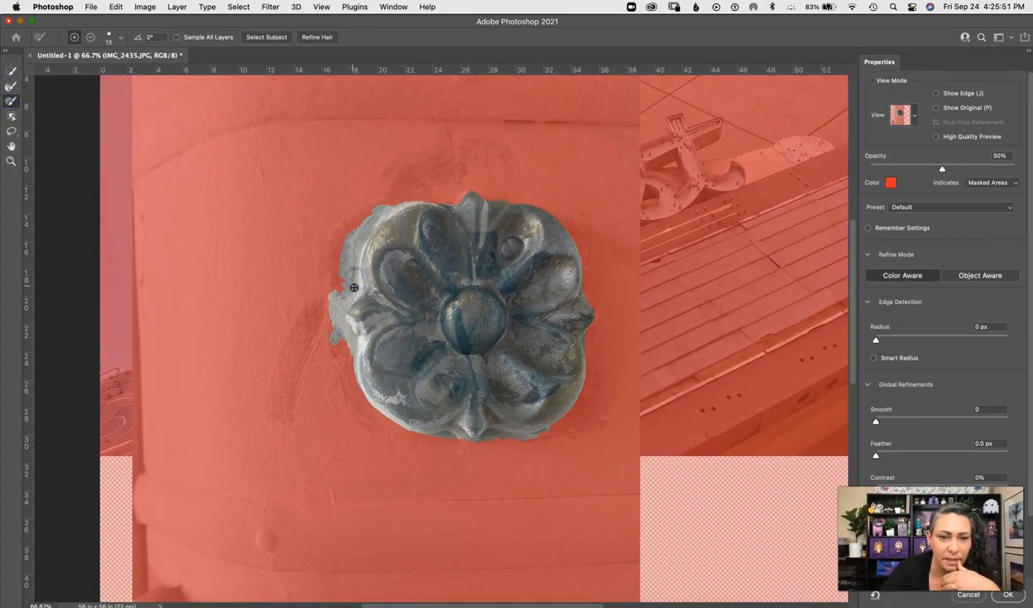
left_click(11, 86)
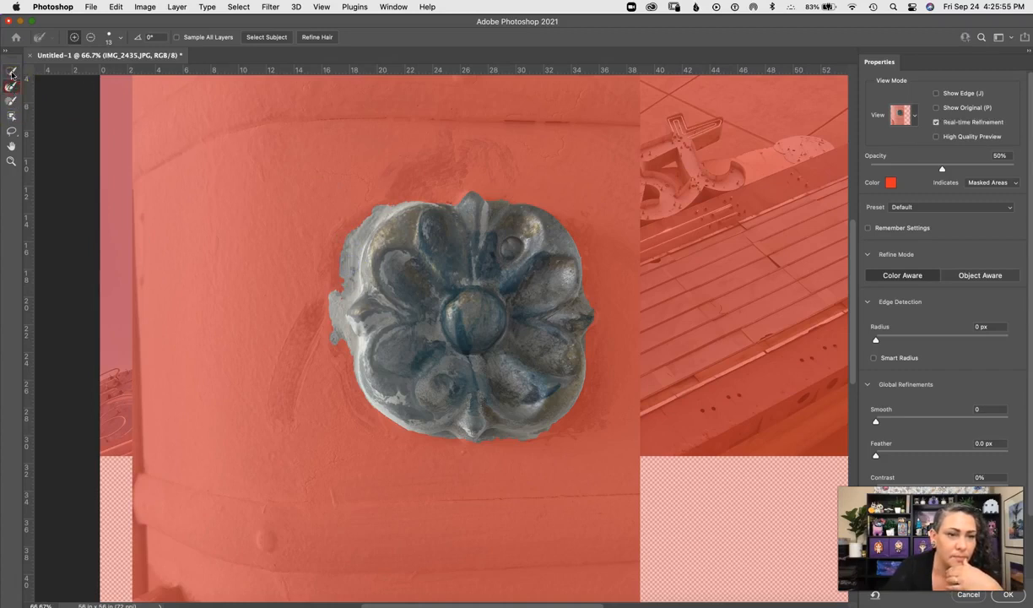
- Subtract the stray wall areas along the ornament's left and upper edges from the selection with the Quick Selection tool
left_click(12, 73)
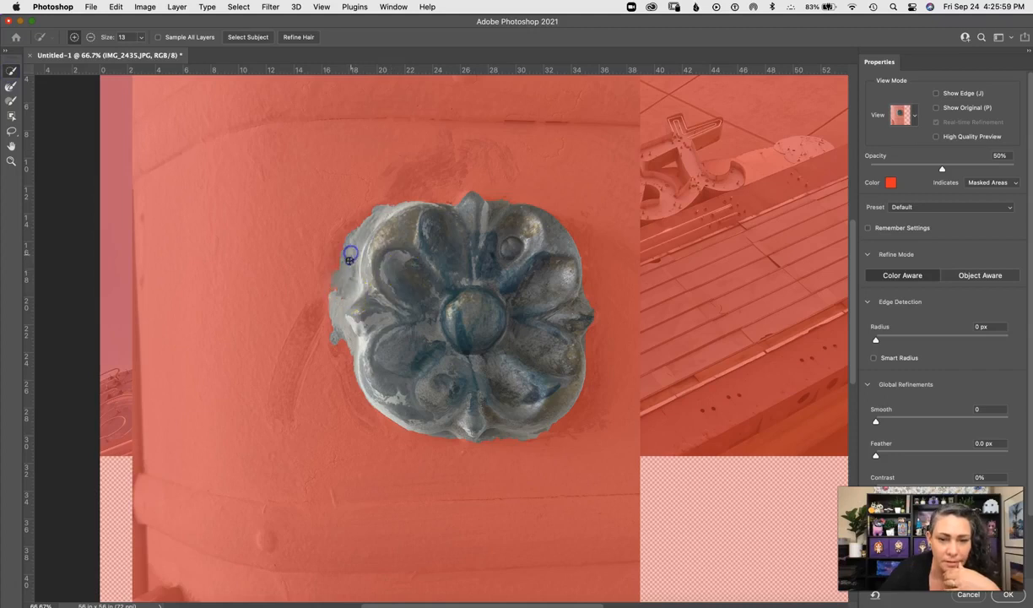
key("alt")
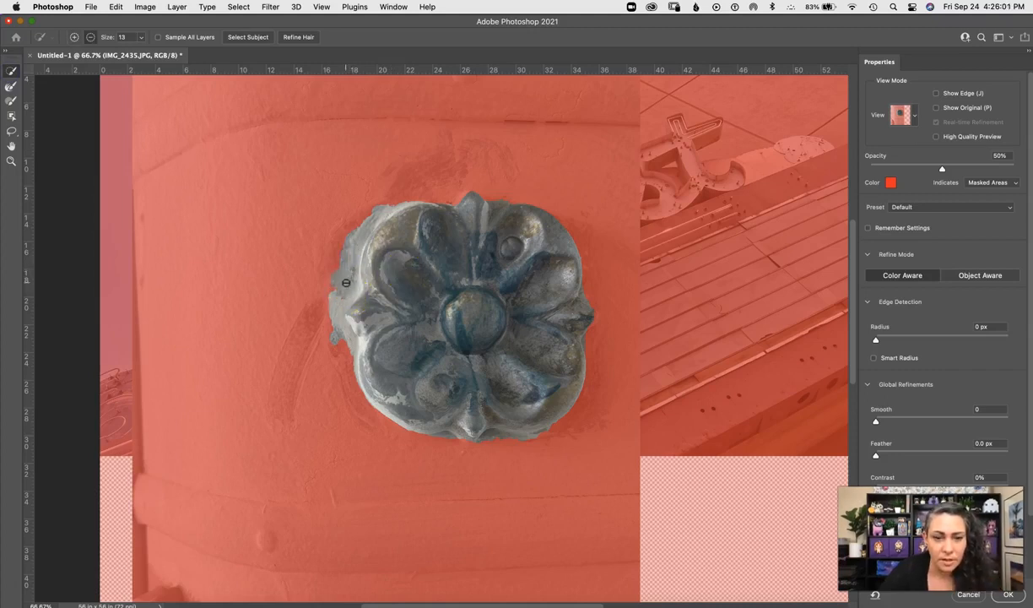
mouse_move(349, 249)
left_mouse_down()
mouse_move(348, 280)
mouse_move(343, 234)
mouse_move(330, 313)
left_mouse_up()
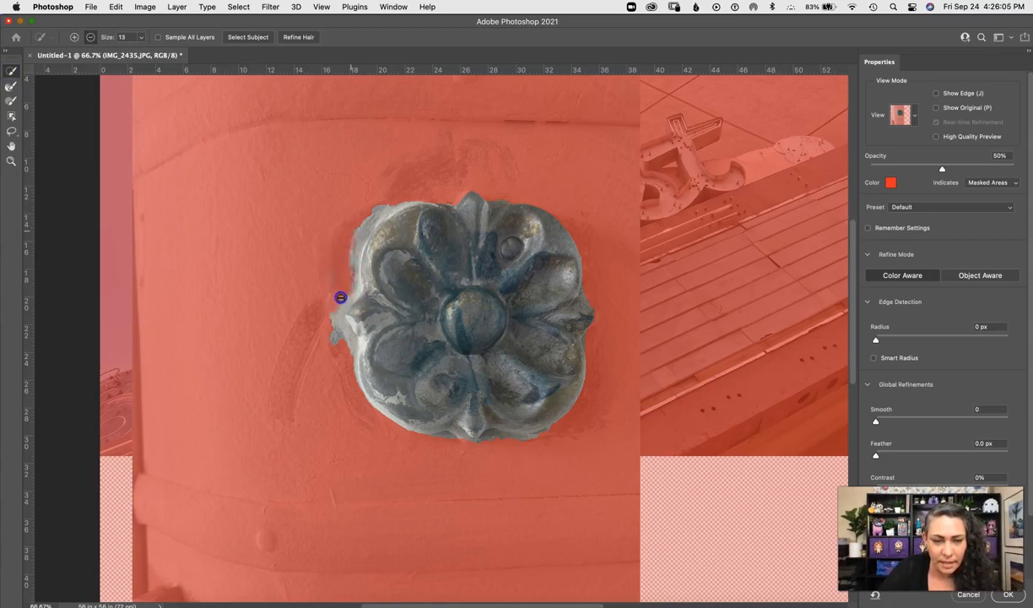
mouse_move(334, 343)
left_mouse_down()
mouse_move(354, 371)
mouse_move(335, 331)
mouse_move(335, 147)
left_mouse_up()
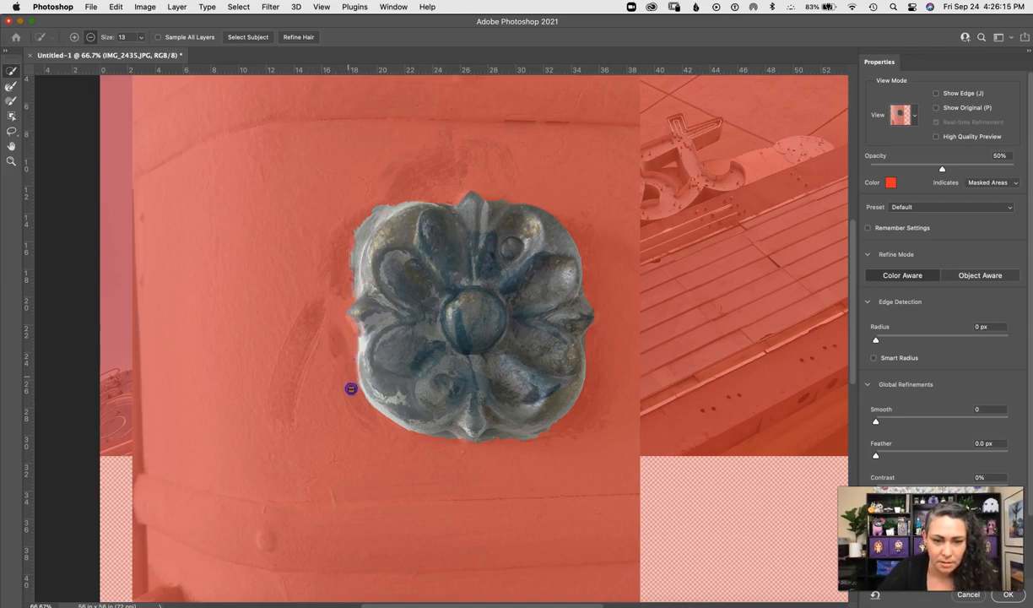
left_click_drag(364, 413, 365, 415)
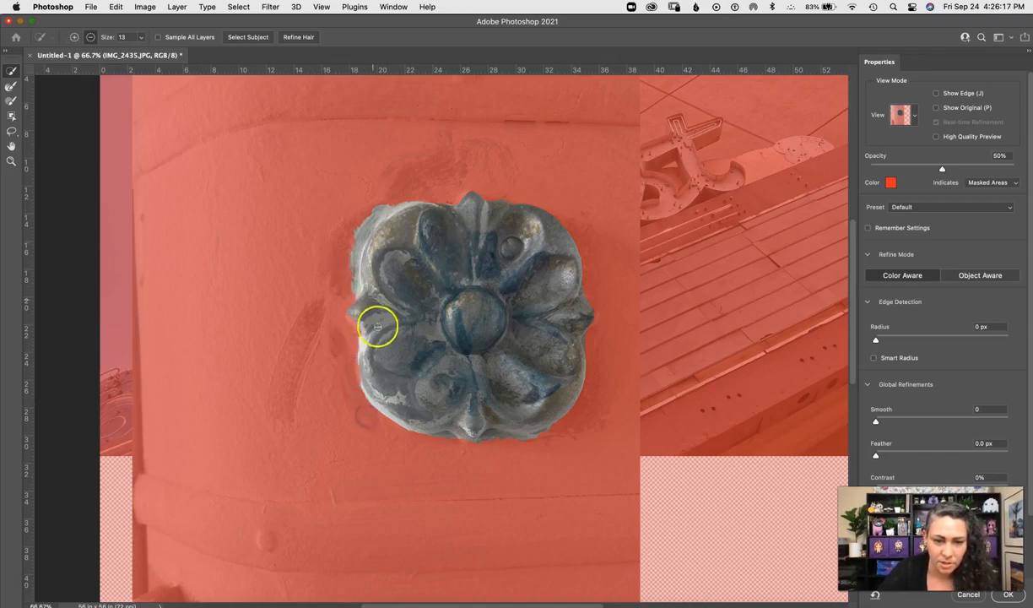
left_click_drag(349, 295, 350, 297)
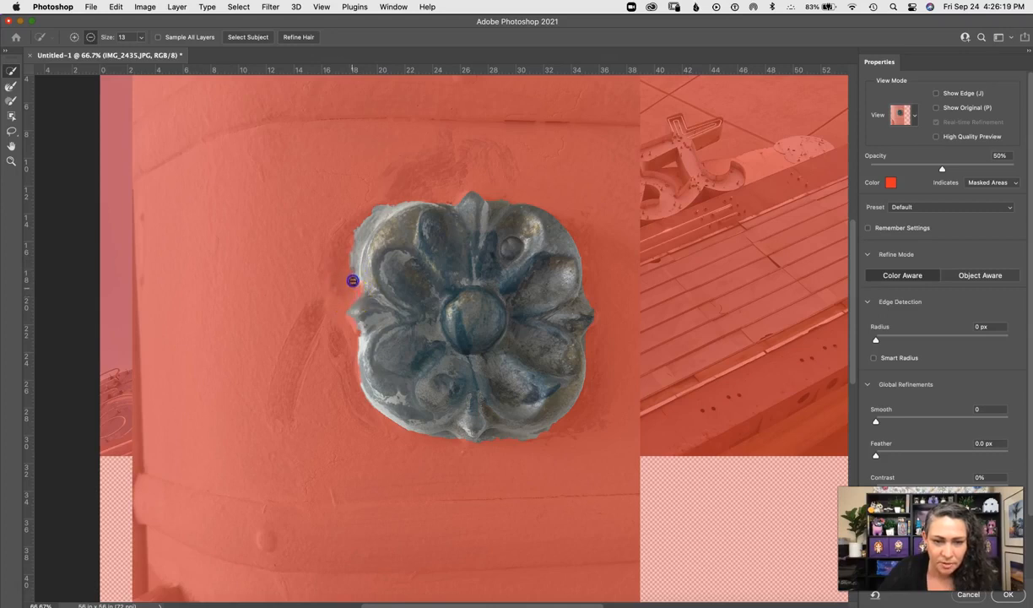
left_click_drag(357, 234, 368, 216)
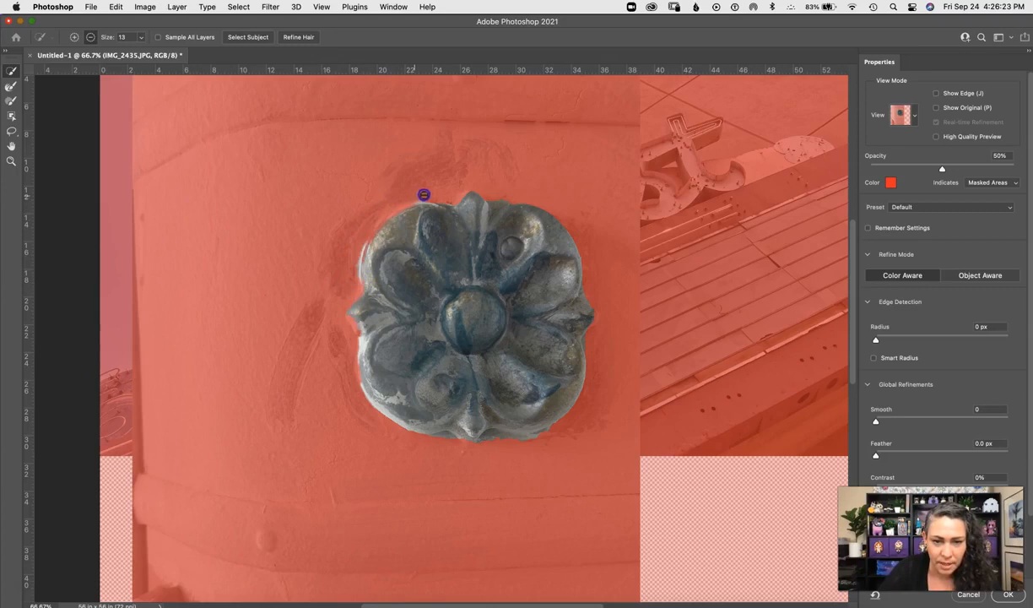
left_click_drag(448, 198, 445, 199)
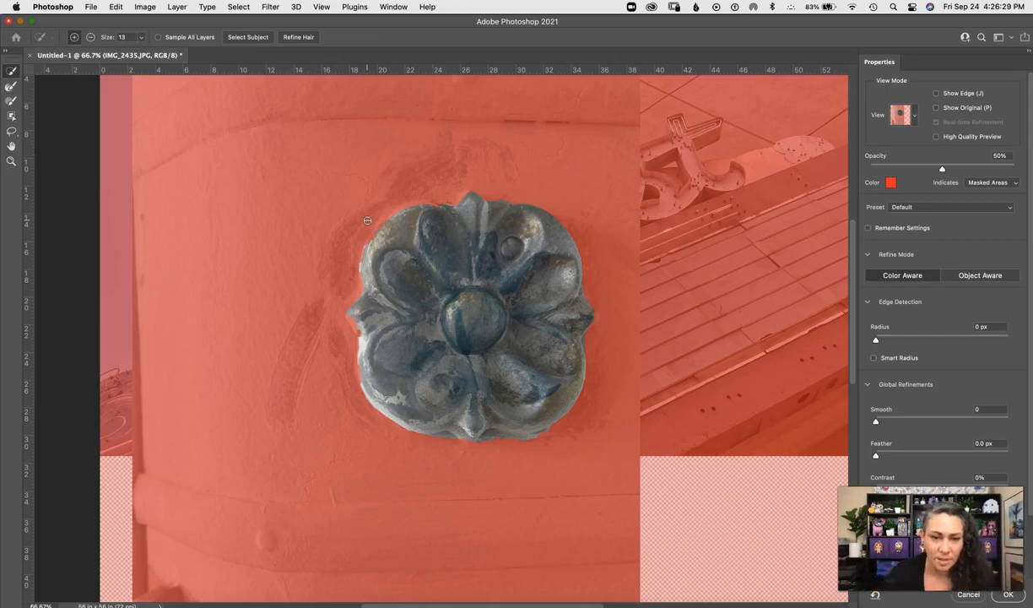
mouse_move(498, 285)
left_mouse_down()
mouse_move(508, 290)
mouse_move(492, 256)
mouse_move(543, 291)
left_mouse_up()
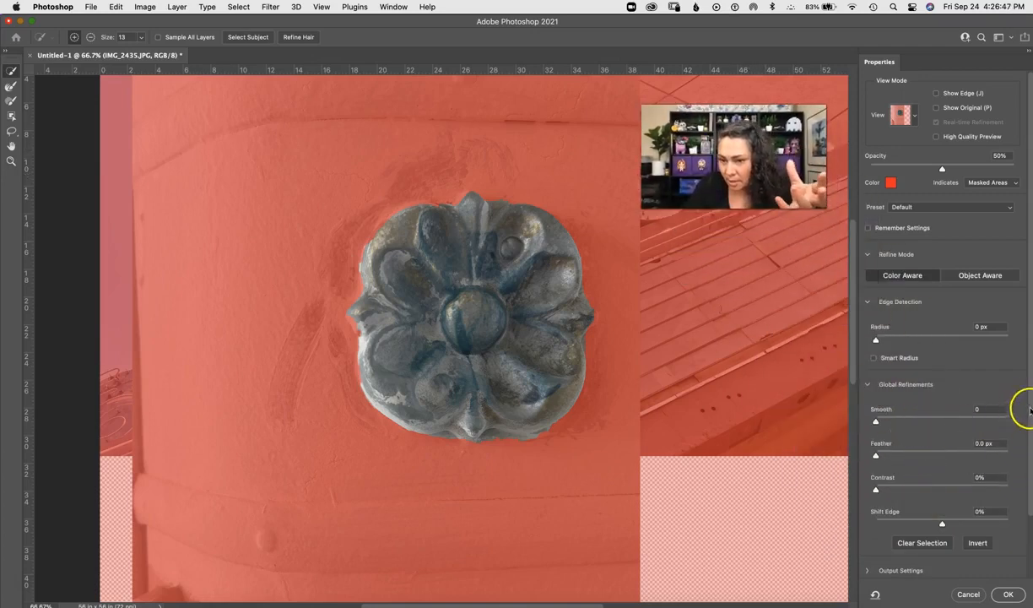
- Output the refined ornament selection as a layer mask on the IMG_2435.JPG layer
scroll(1028, 414, "down", 3)
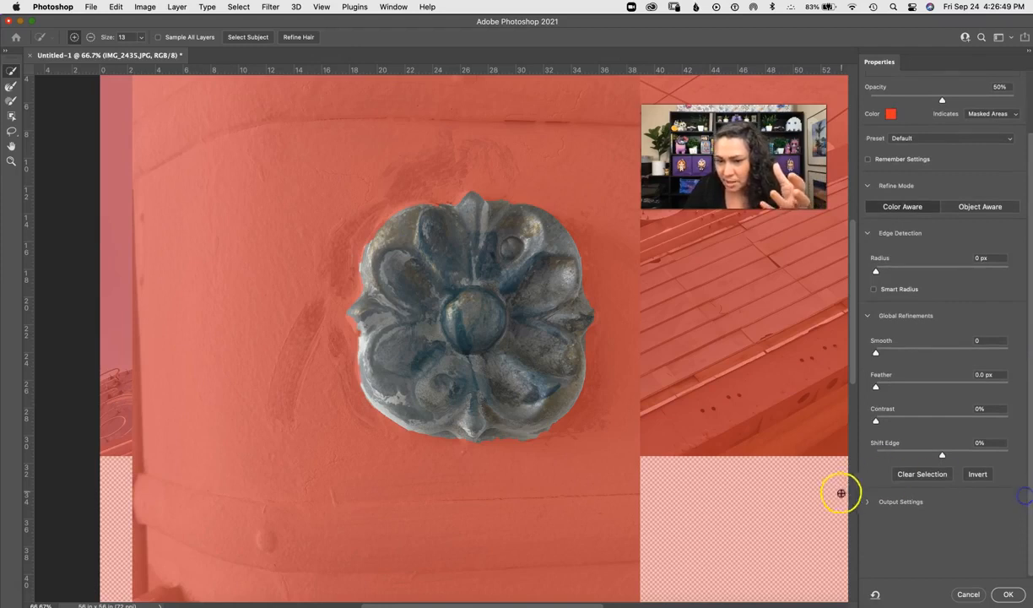
left_click(868, 502)
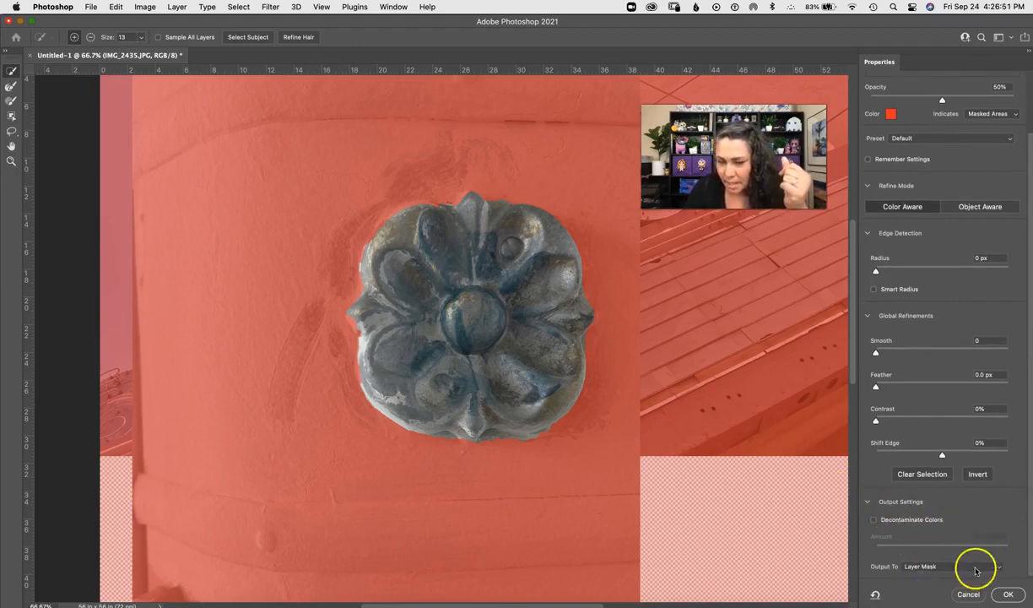
left_click(1009, 595)
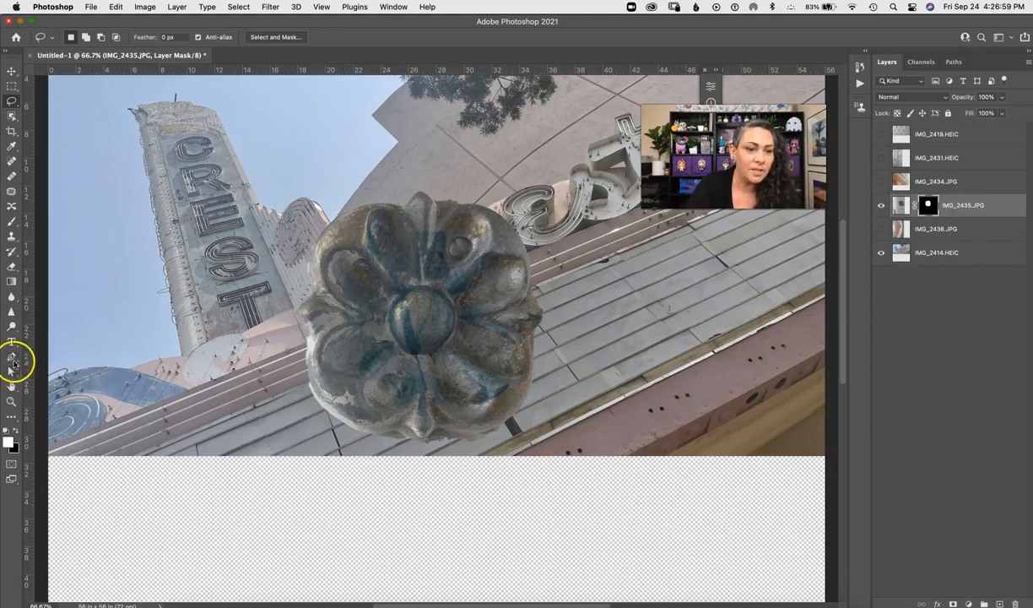
- Paint black on the IMG_2435.JPG layer mask with a size 45 brush to hide the leftover wall along the ornament's right edge
key("b")
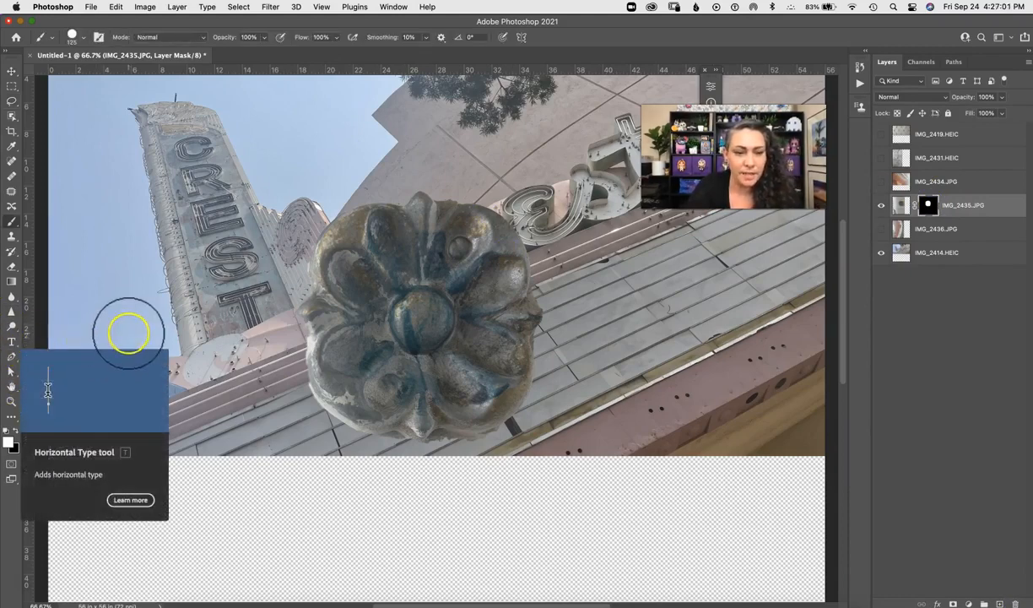
key("bracketleft")
key("bracketleft")
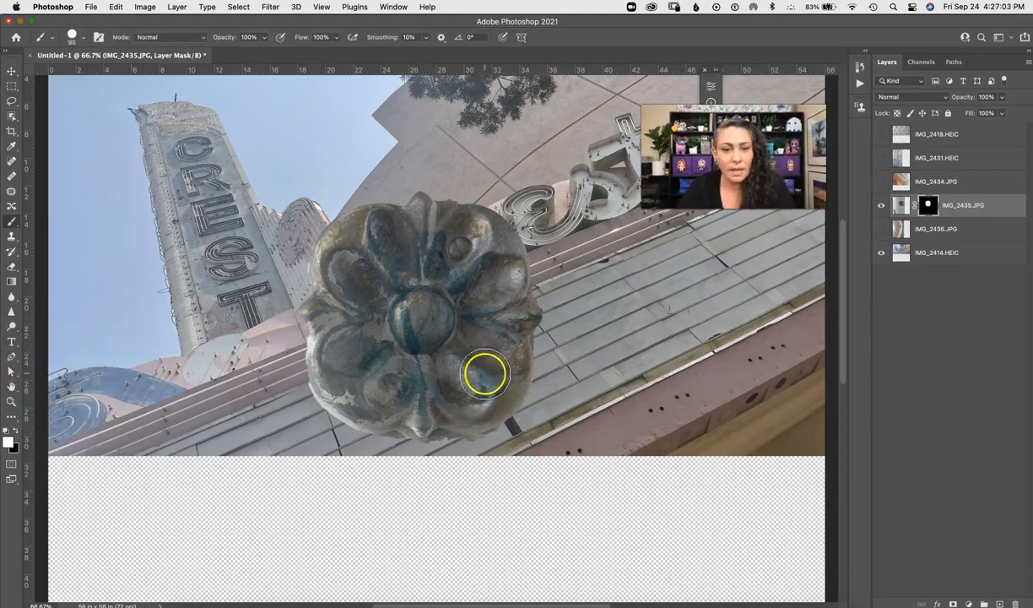
key("bracketleft")
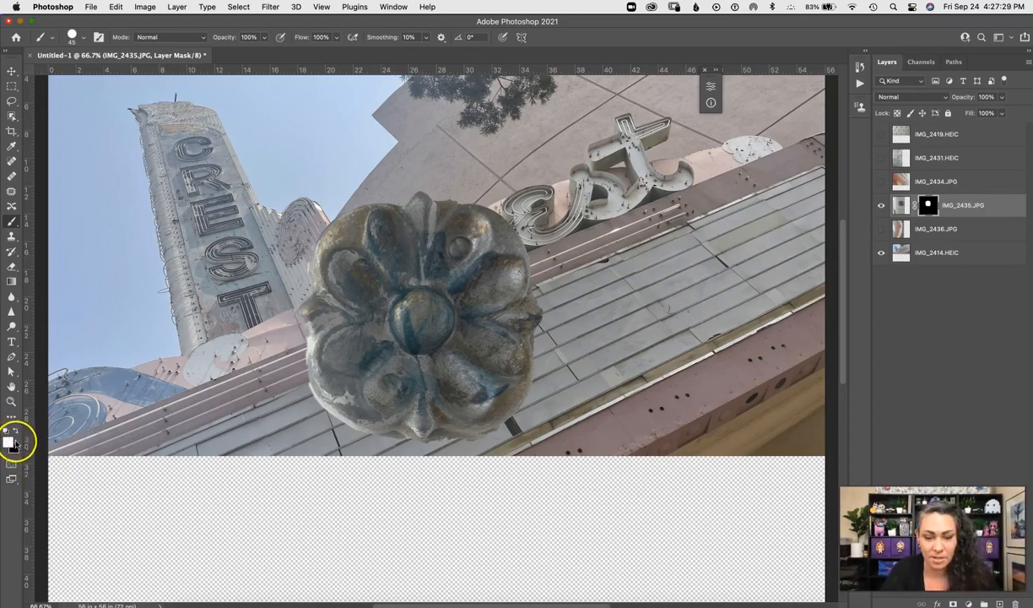
key("x")
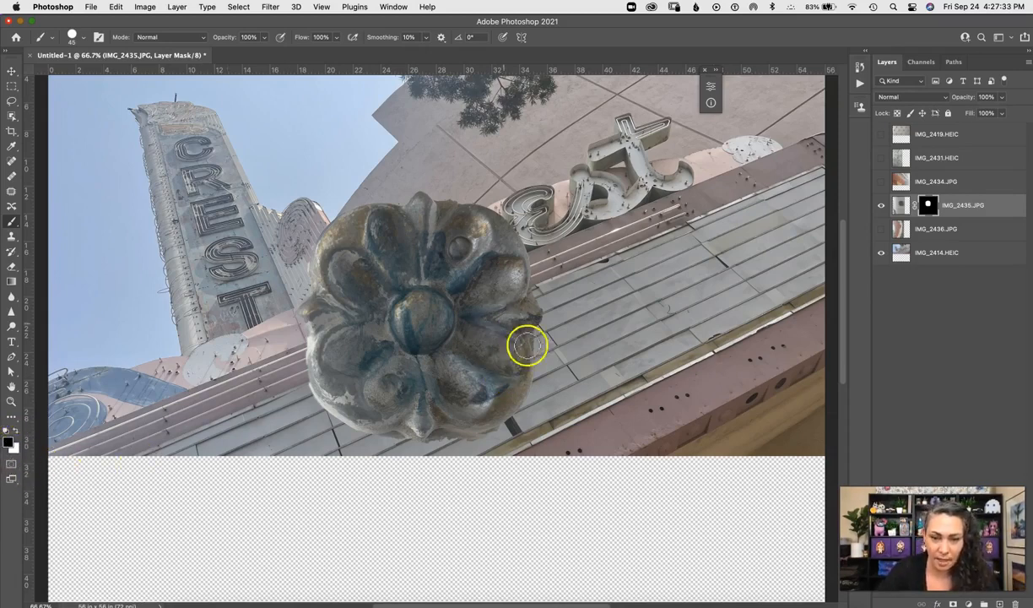
left_click_drag(545, 344, 545, 346)
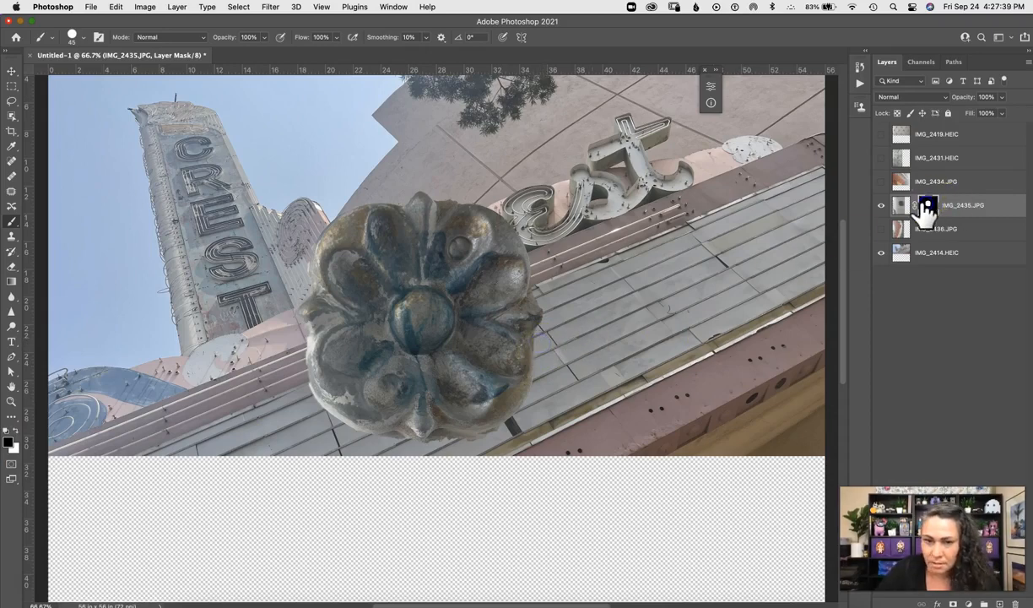
key("super+plus")
key("super+plus")
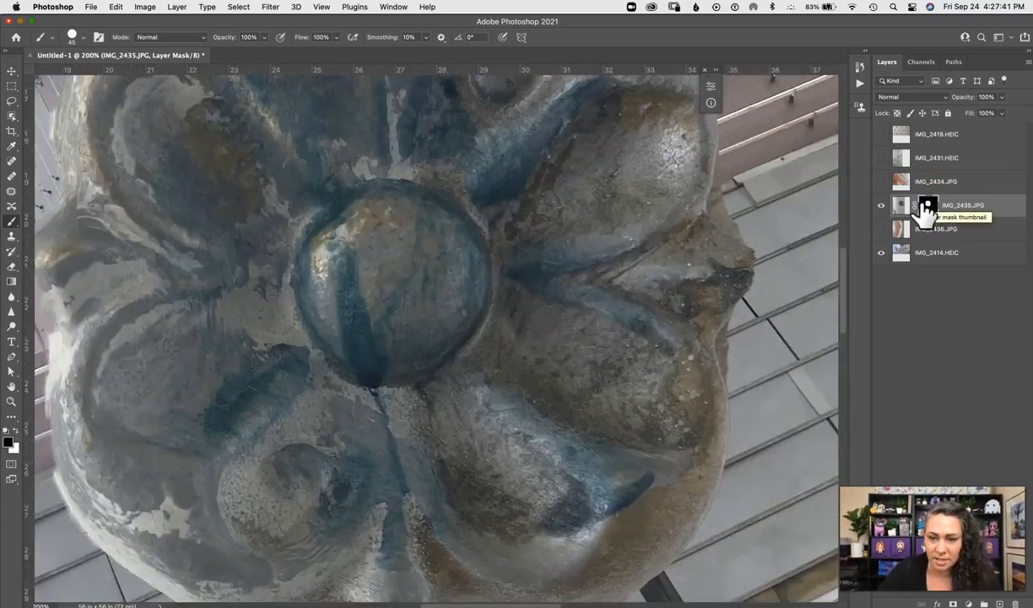
mouse_move(743, 334)
left_mouse_down()
mouse_move(729, 350)
mouse_move(736, 378)
mouse_move(722, 349)
mouse_move(743, 321)
mouse_move(734, 332)
left_mouse_up()
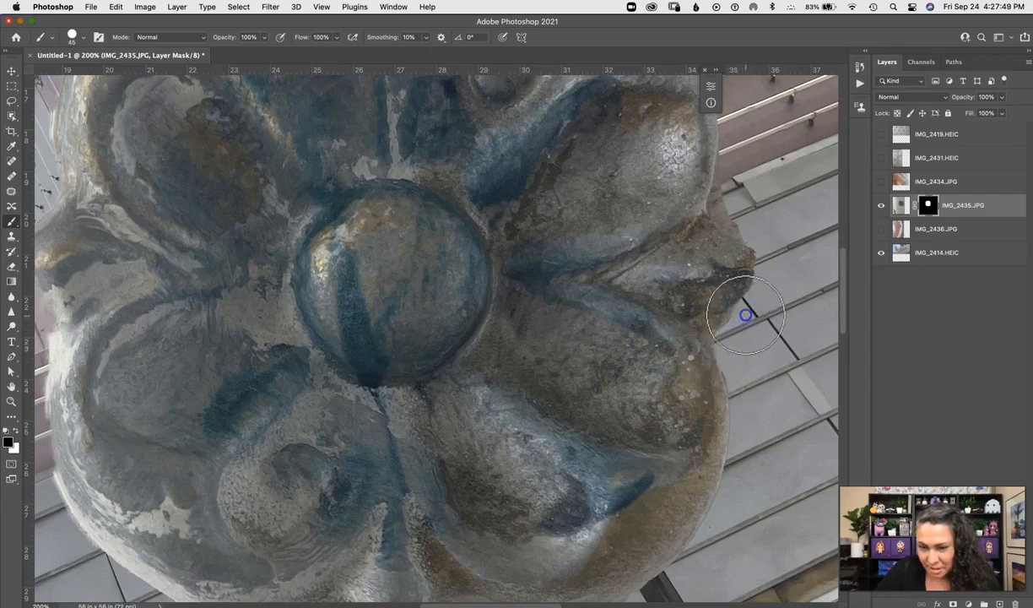
mouse_move(725, 354)
left_mouse_down()
mouse_move(751, 368)
mouse_move(739, 303)
mouse_move(724, 341)
mouse_move(761, 279)
left_mouse_up()
mouse_move(729, 185)
left_mouse_down()
mouse_move(728, 157)
mouse_move(718, 202)
mouse_move(743, 228)
mouse_move(741, 313)
mouse_move(749, 307)
mouse_move(756, 317)
left_mouse_up()
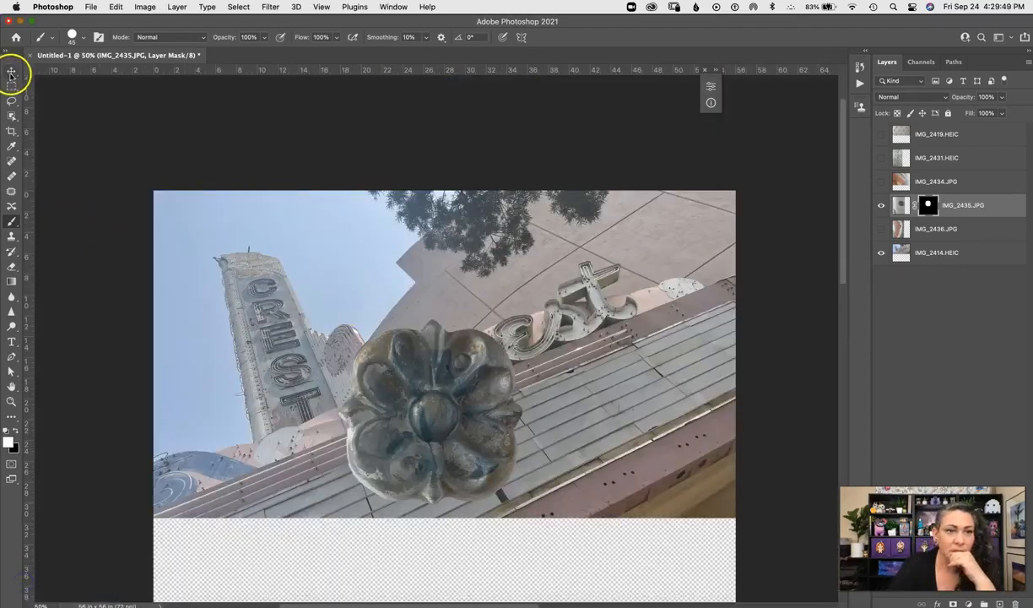
- Move the masked flower ornament from the middle of the theater photo to the photo's lower-right area
left_click(12, 73)
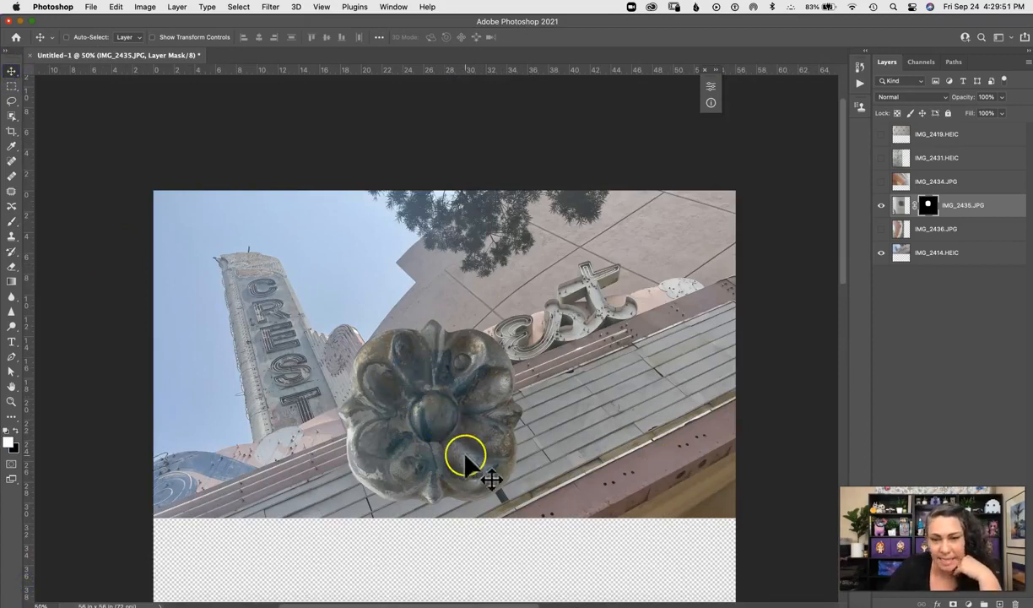
left_click_drag(434, 422, 644, 423)
left_click_drag(630, 365, 639, 403)
- Scale the flower ornament down proportionally with Free Transform and reposition it near the lower-right corner of the theater photo
key("ctrl+t")
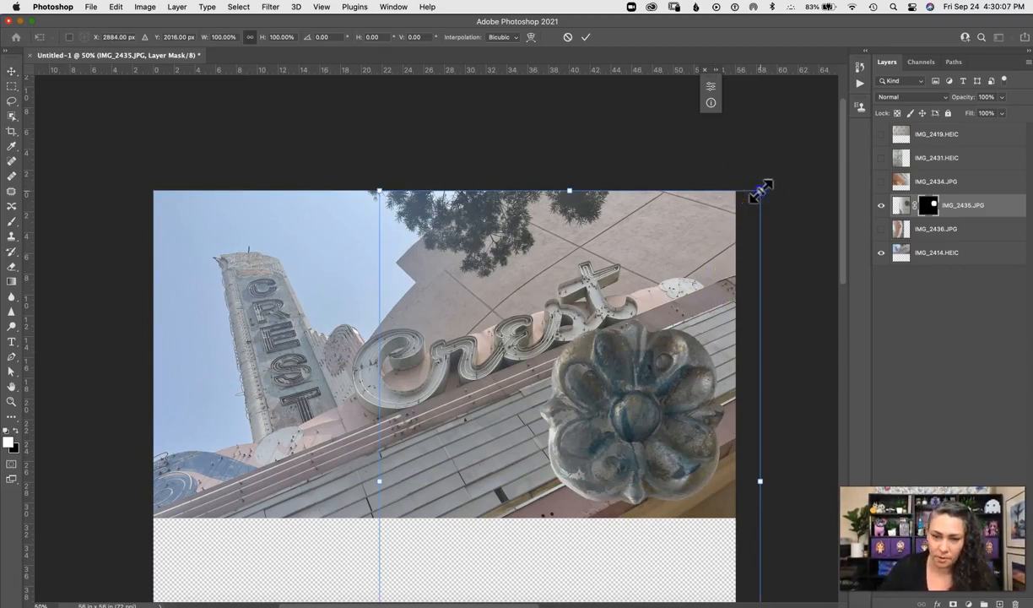
left_click_drag(759, 193, 704, 267)
left_click_drag(583, 441, 622, 402)
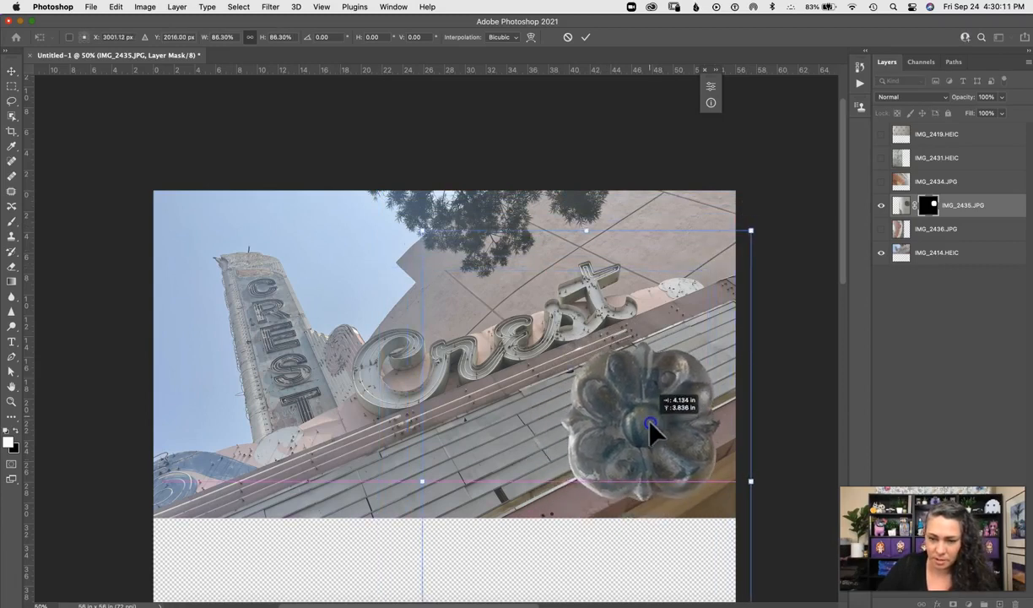
left_click_drag(755, 224, 737, 245)
mouse_move(630, 452)
left_mouse_down()
mouse_move(661, 243)
mouse_move(650, 453)
mouse_move(627, 449)
mouse_move(642, 441)
left_mouse_up()
key("Return")
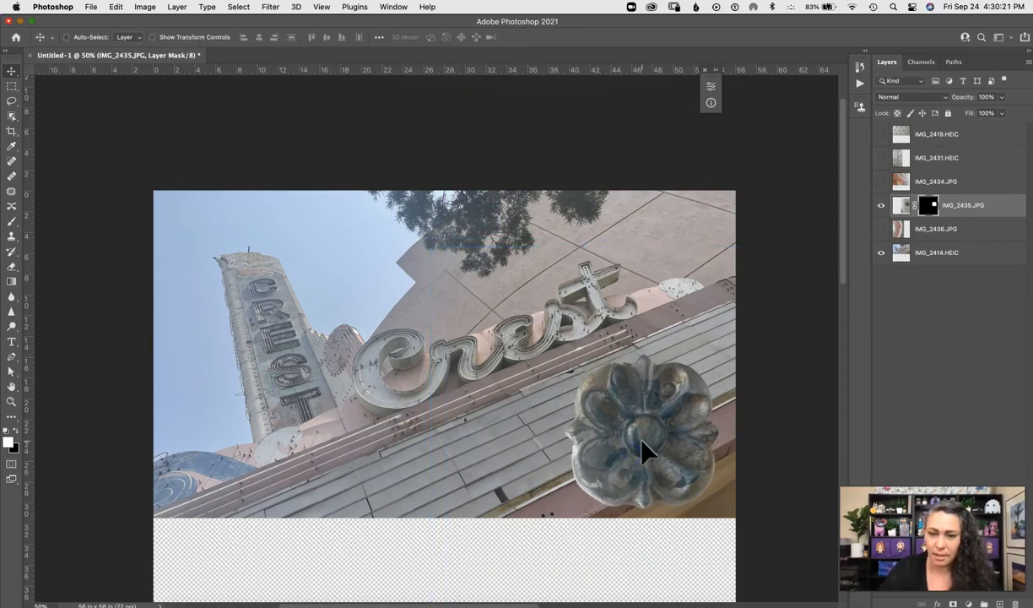
- Show the IMG_2434.JPG terrazzo layer and shift it slightly right so it reaches the canvas's right edge
left_click(880, 182)
left_click_drag(550, 375, 577, 384)
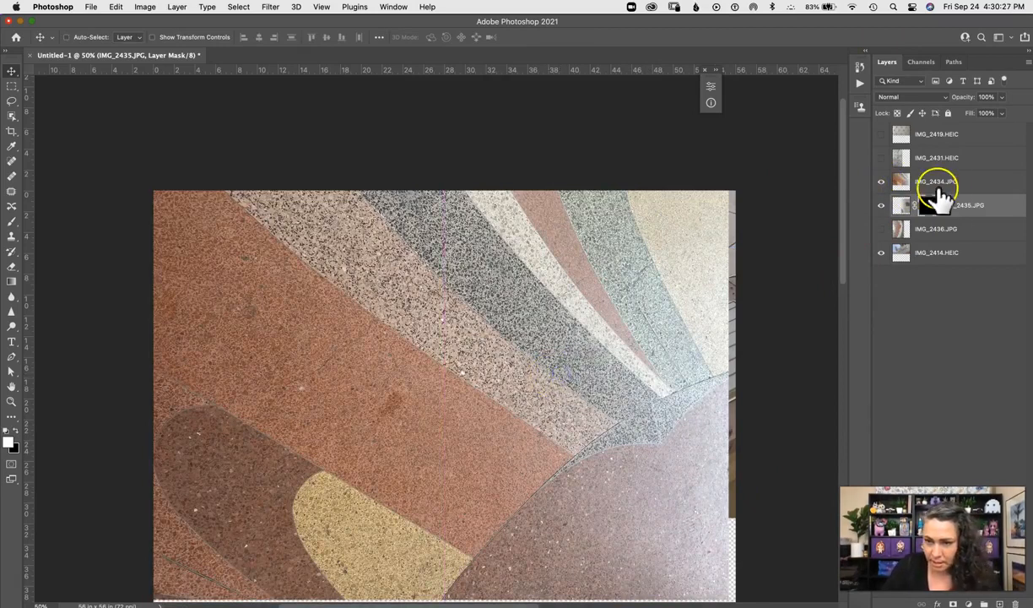
left_click(905, 181)
left_click_drag(618, 394, 622, 393)
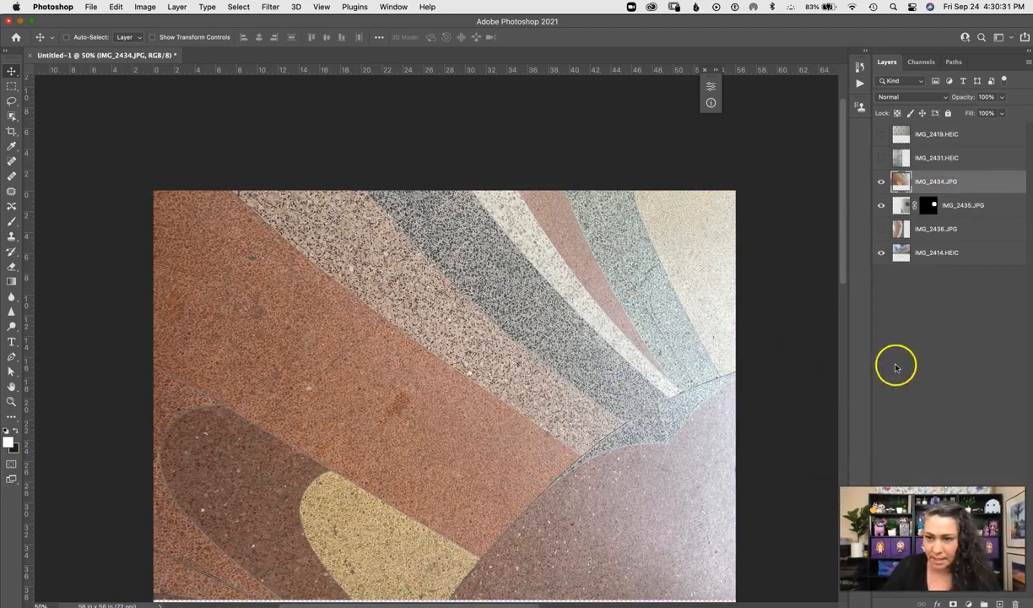
- Set the blend mode of the IMG_2434.JPG terrazzo layer to Overlay
left_click(944, 96)
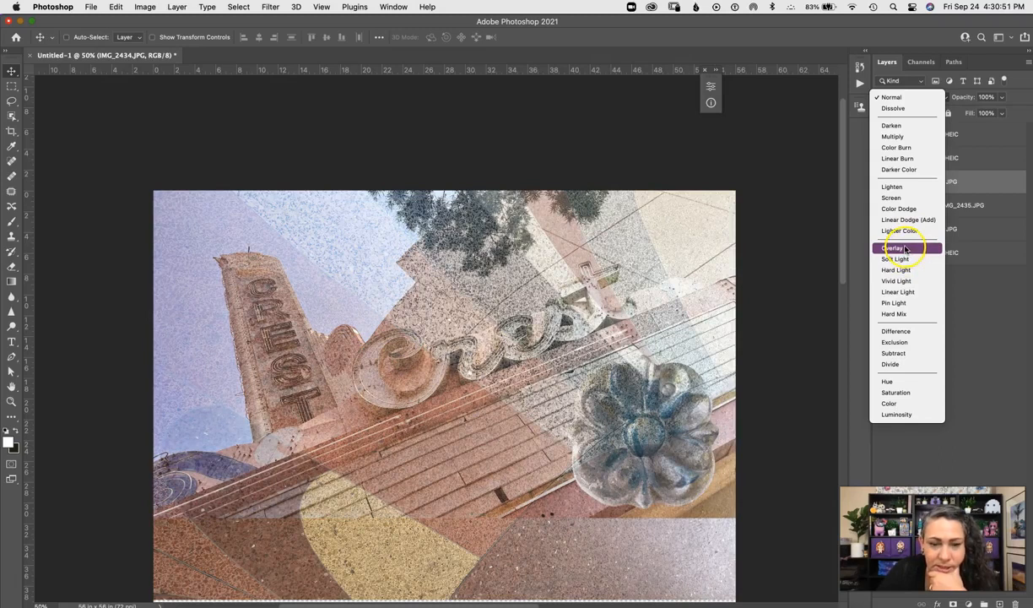
left_click(905, 247)
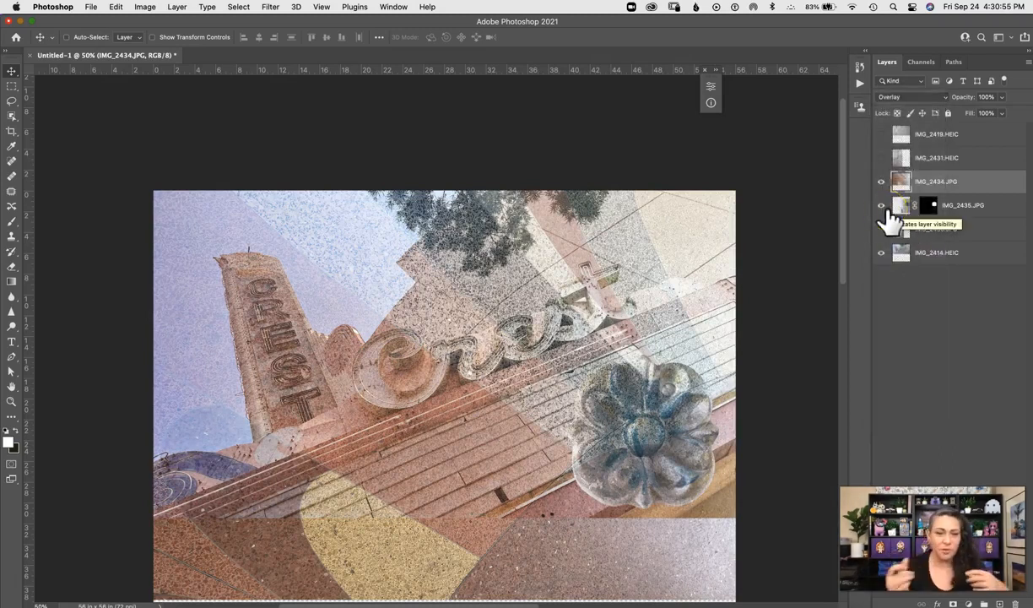
- Rotate the IMG_2434.JPG terrazzo layer -13.34° with Free Transform, scale it to 148.73%, and reposition it over the theater photo
left_click_drag(553, 392, 516, 350)
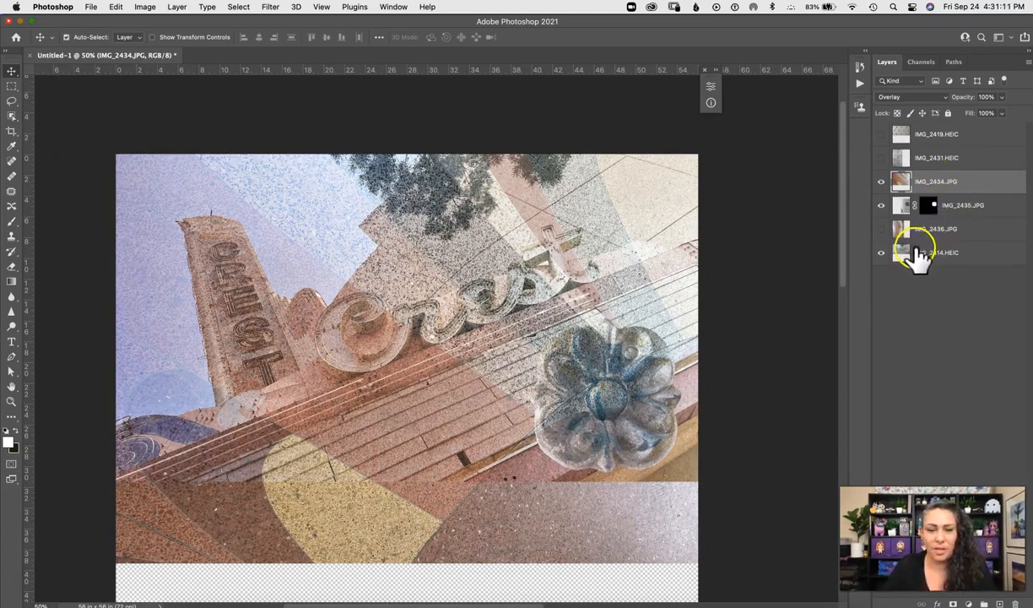
key("ctrl+t")
left_click_drag(720, 362, 708, 268)
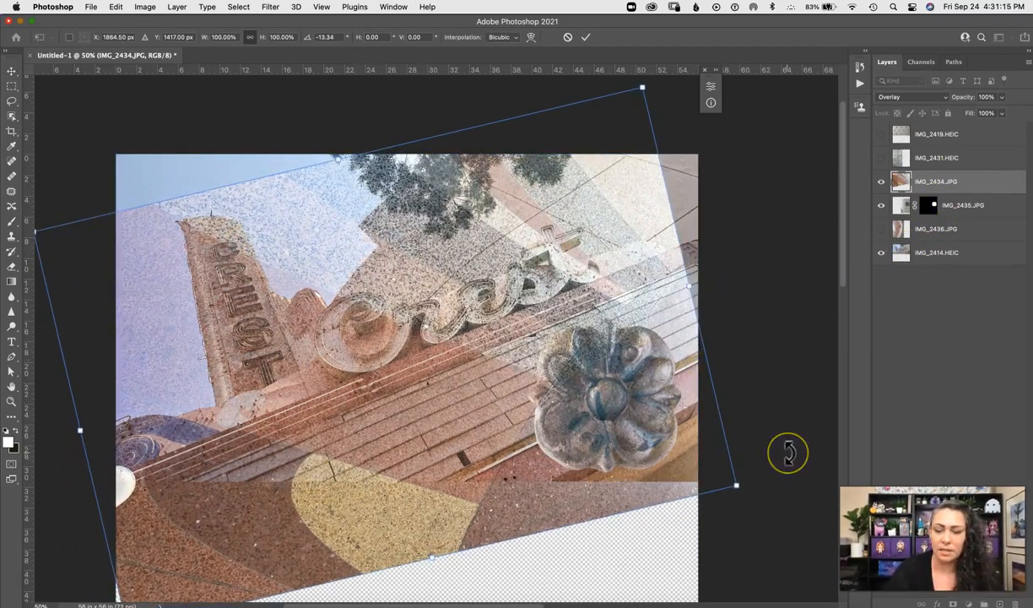
key("super+minus")
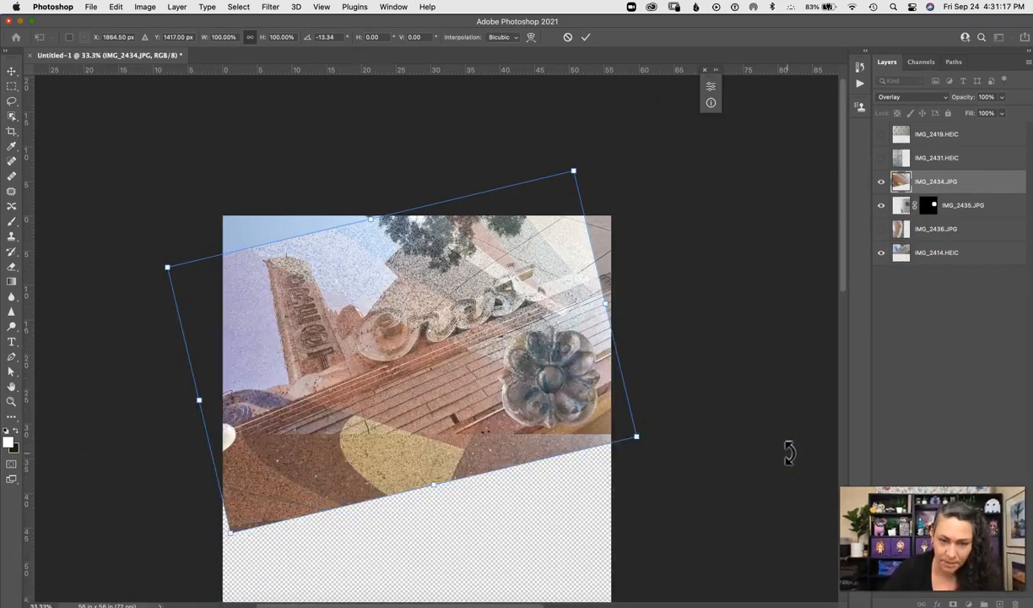
left_click_drag(635, 434, 739, 473)
left_click_drag(168, 268, 43, 221)
left_click_drag(410, 307, 397, 355)
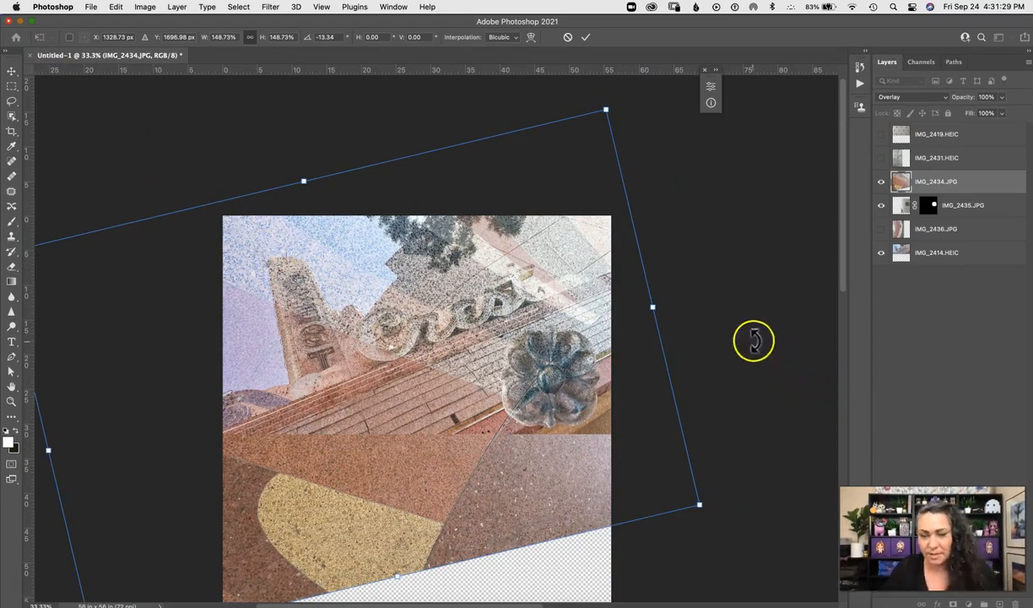
key("Return")
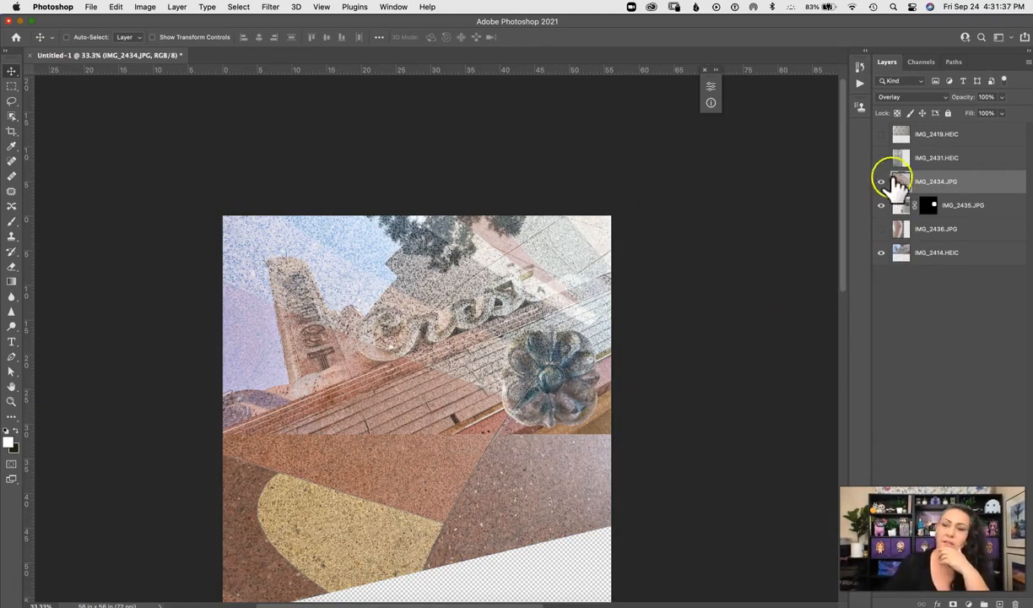
left_click(968, 206)
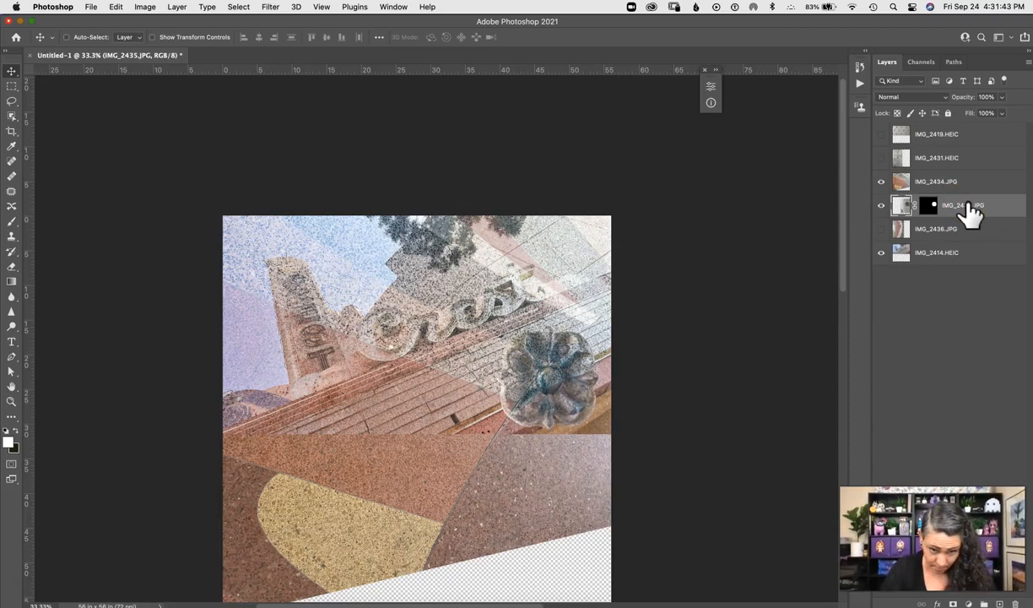
left_click(985, 181)
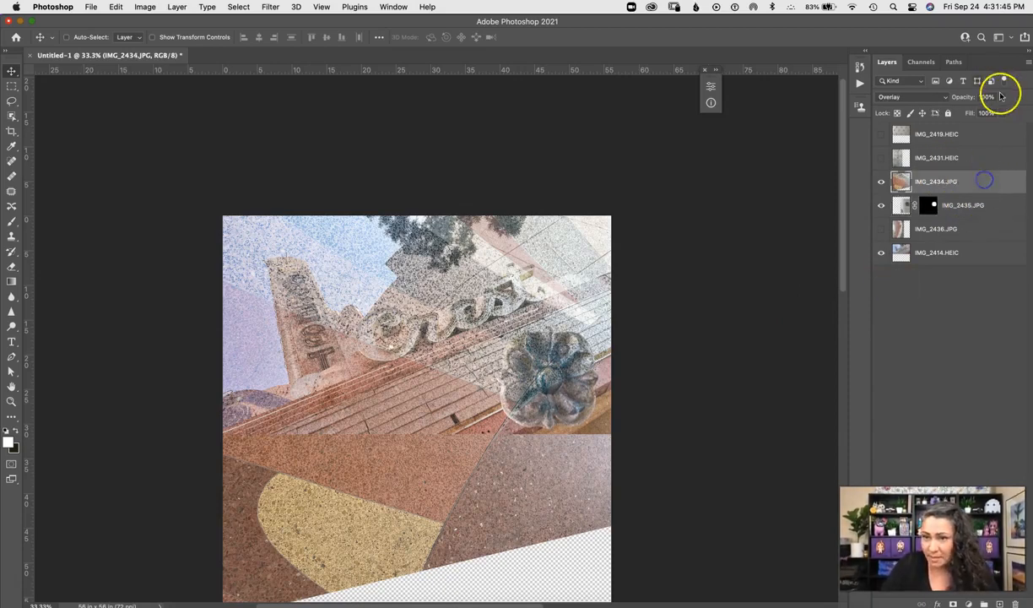
left_click_drag(991, 113, 994, 115)
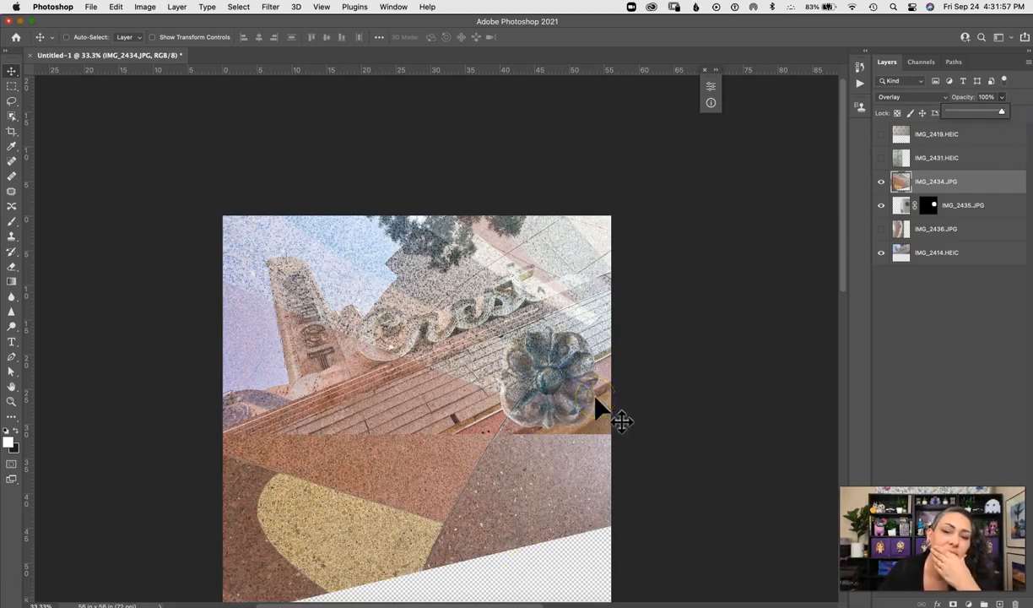
left_click(941, 321)
- Move the masked IMG_2435.JPG ornament layer above the IMG_2434.JPG terrazzo layer in the layer stack
key("super+equal")
key("super+equal")
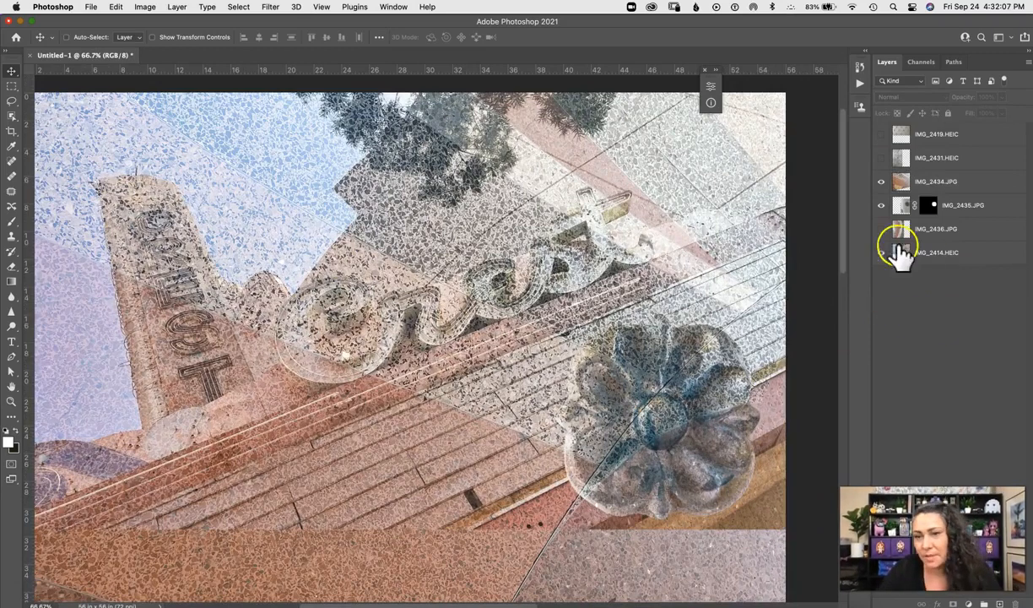
left_click(968, 209)
left_click_drag(969, 221, 965, 177)
key("super+minus")
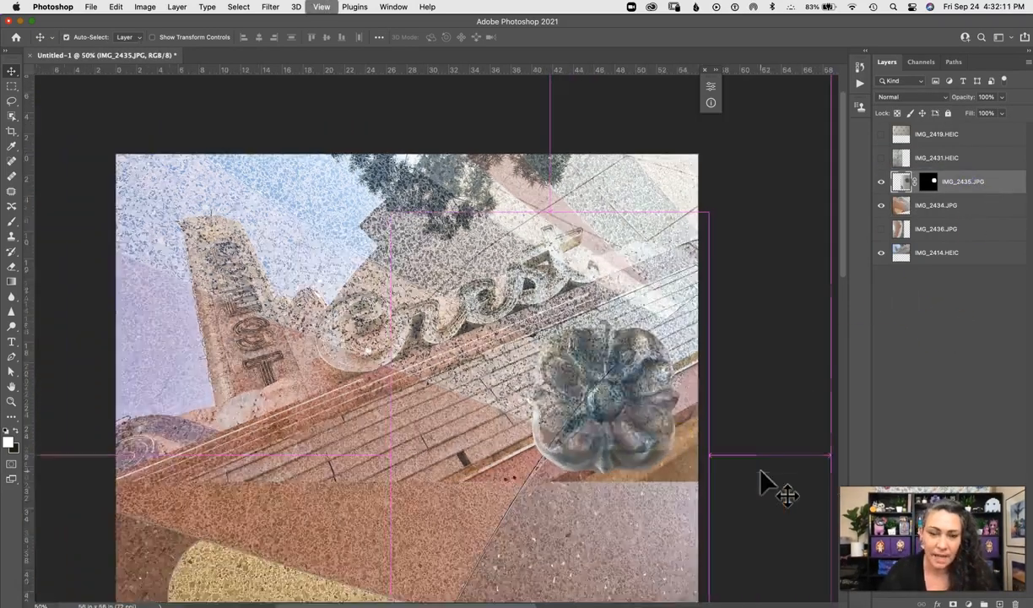
key("super+minus")
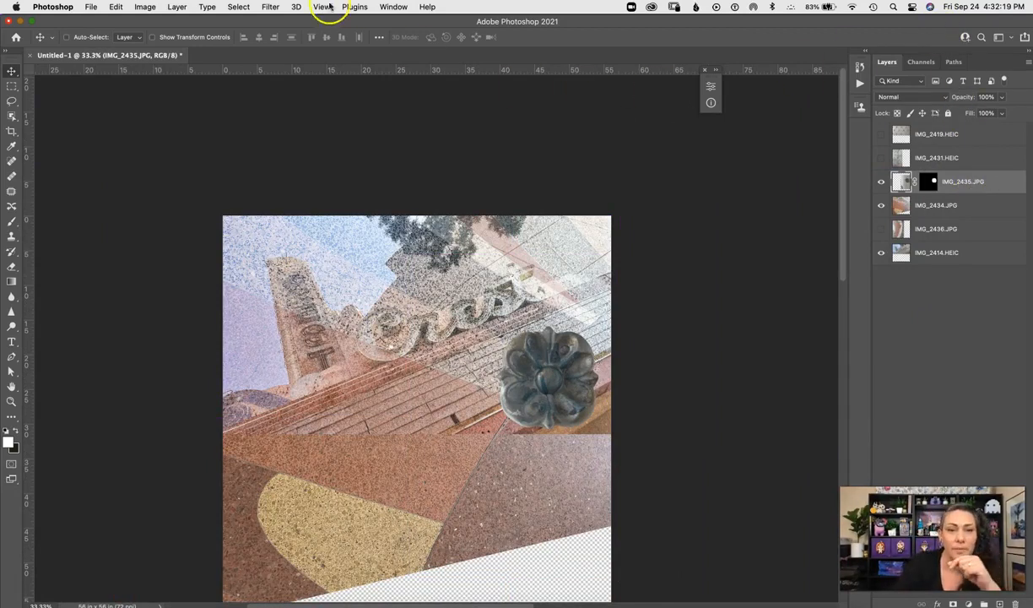
left_click(269, 7)
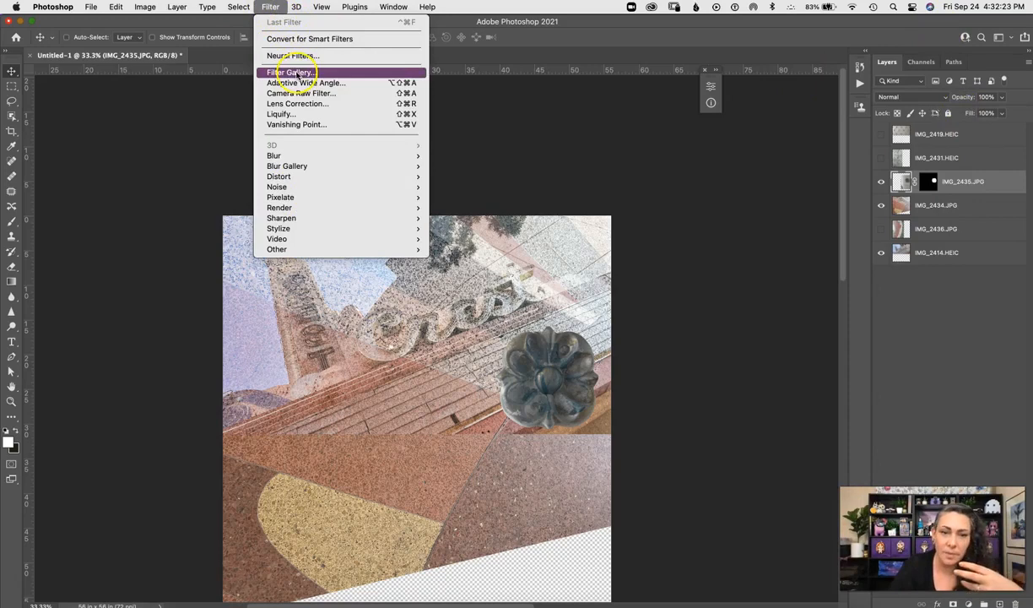
left_click(271, 6)
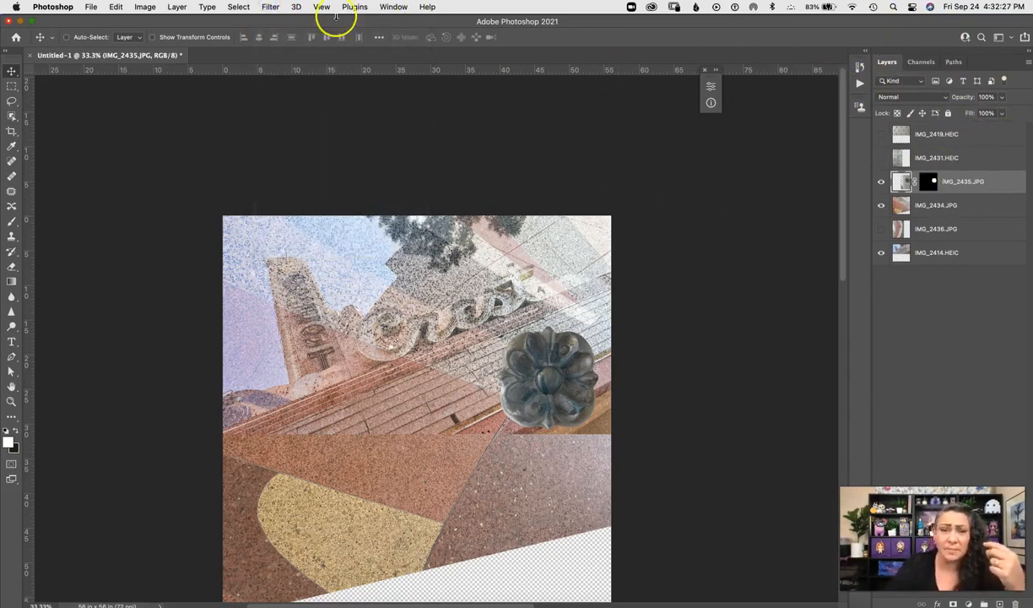
- Add a Curves adjustment layer above IMG_2435.JPG and clip it to the ornament layer
left_click(393, 7)
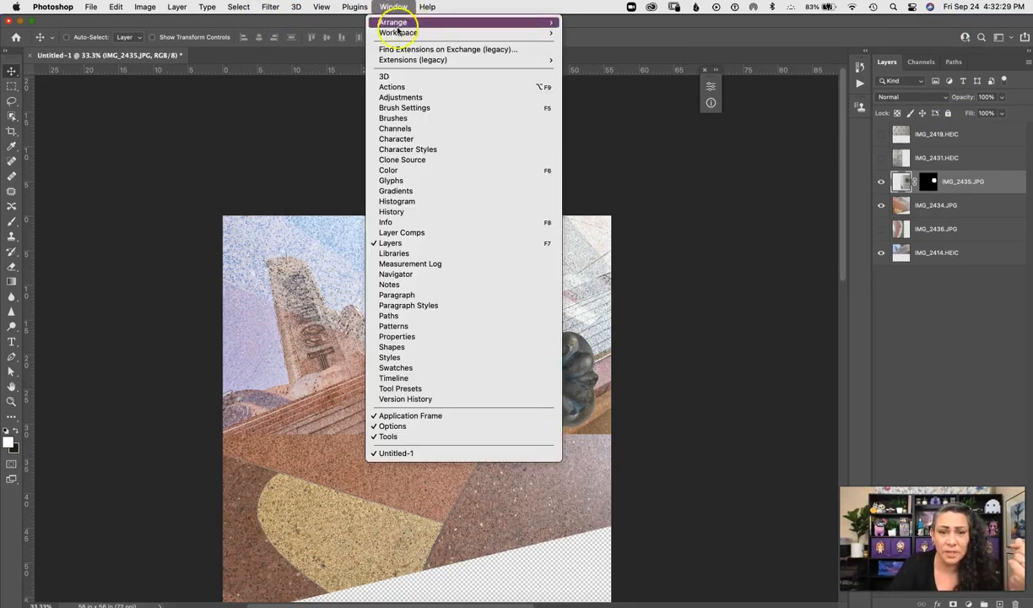
left_click(404, 99)
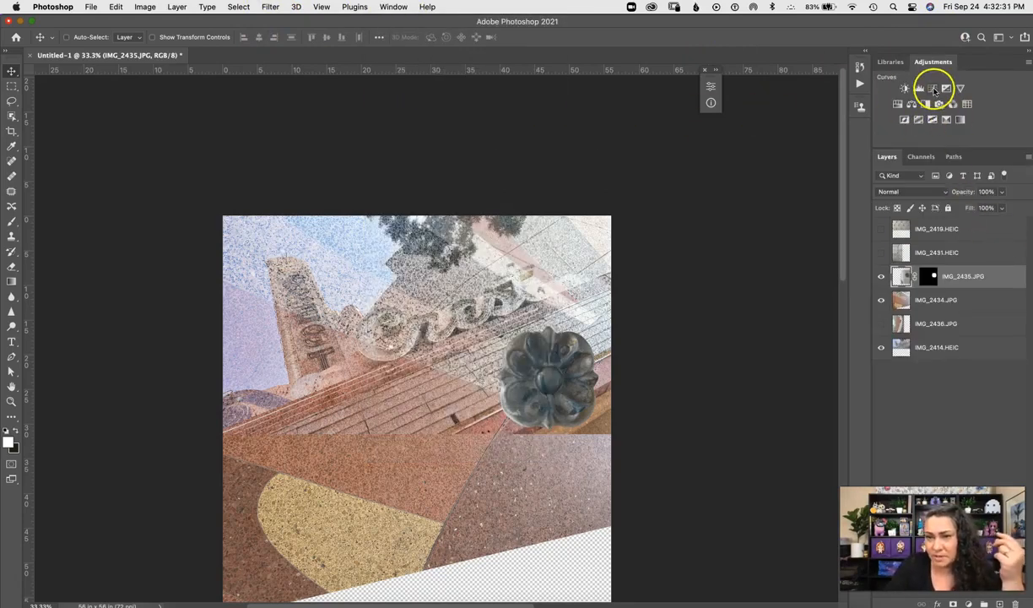
left_click(933, 88)
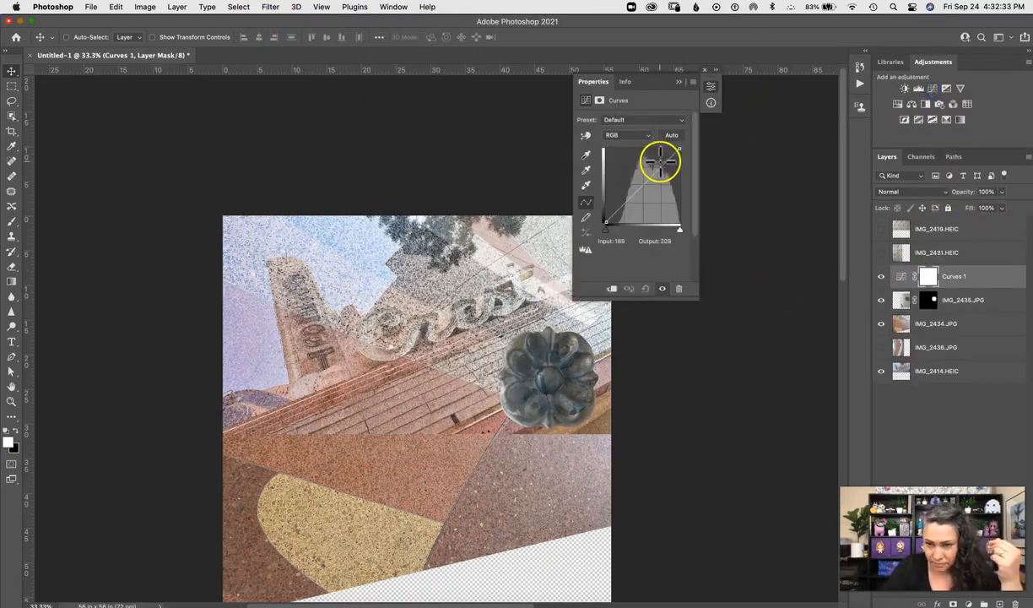
right_click(996, 277)
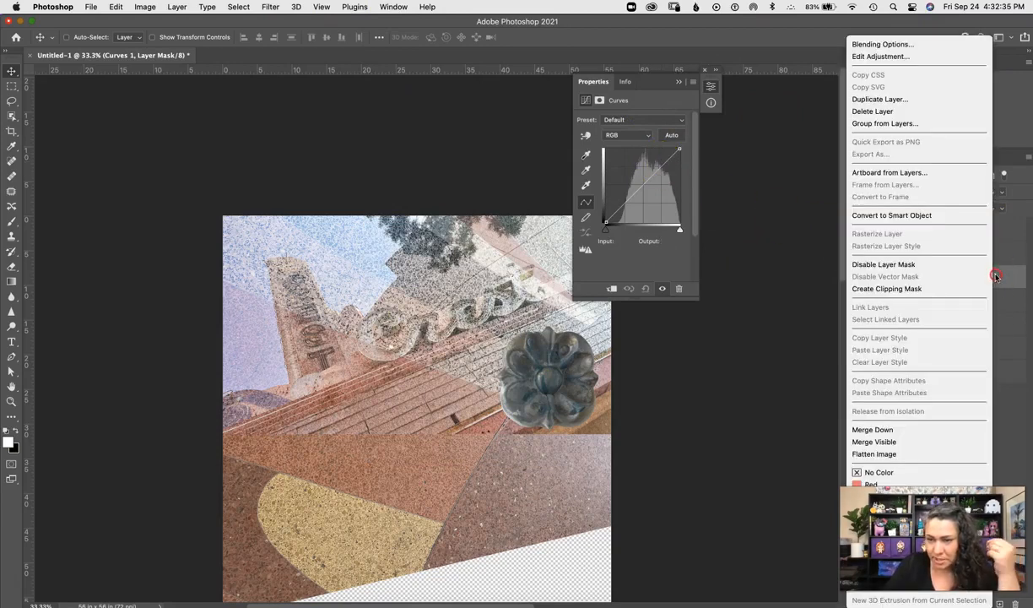
left_click(887, 288)
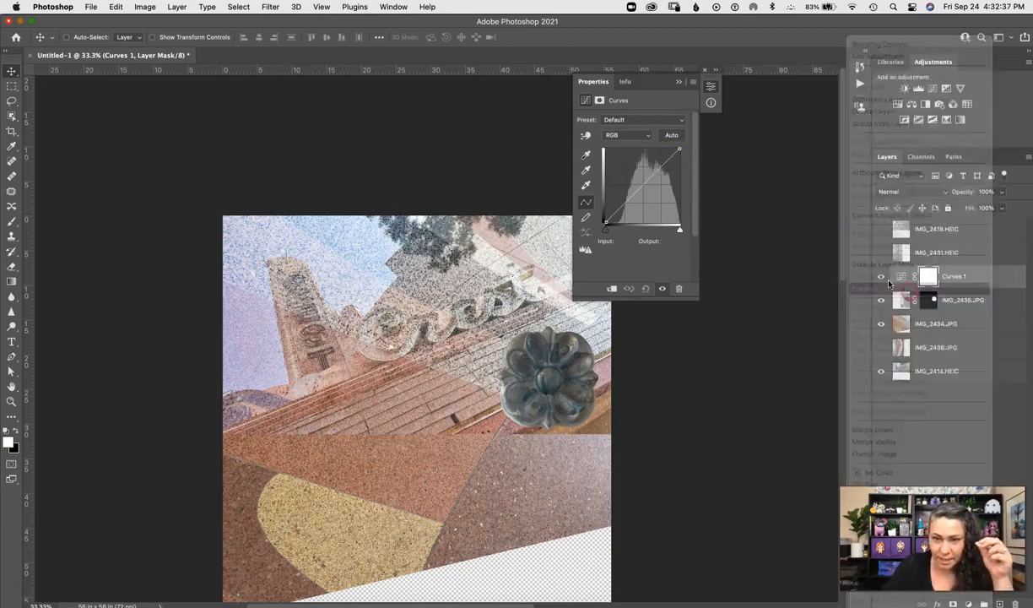
- Brighten the ornament by shaping its RGB curve with points at about input 153, output 217 and input 48, output 62
left_click_drag(659, 170, 651, 161)
left_click_drag(618, 204, 623, 209)
left_click_drag(652, 155, 649, 158)
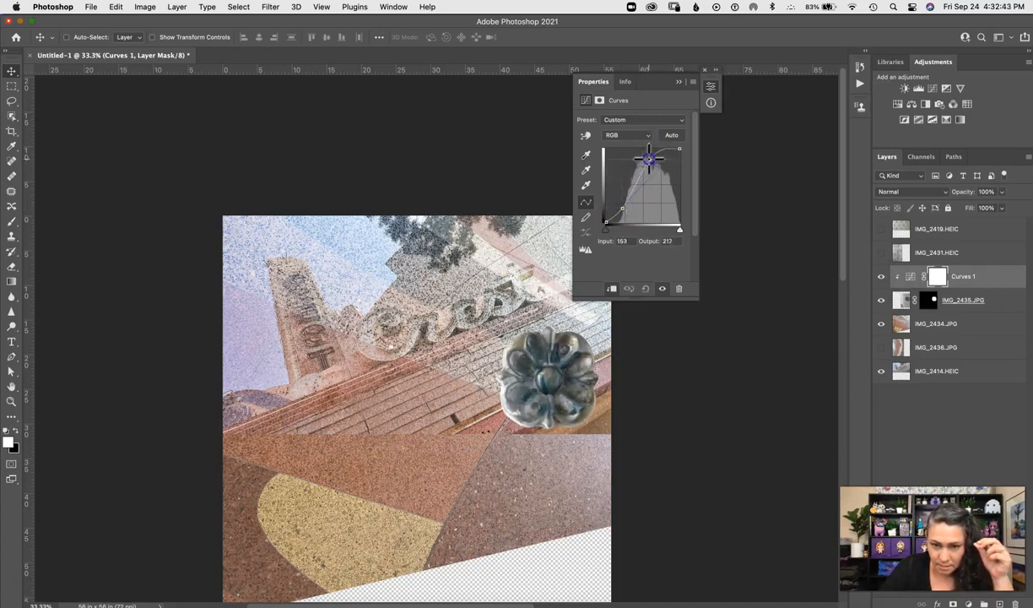
left_click_drag(622, 210, 621, 203)
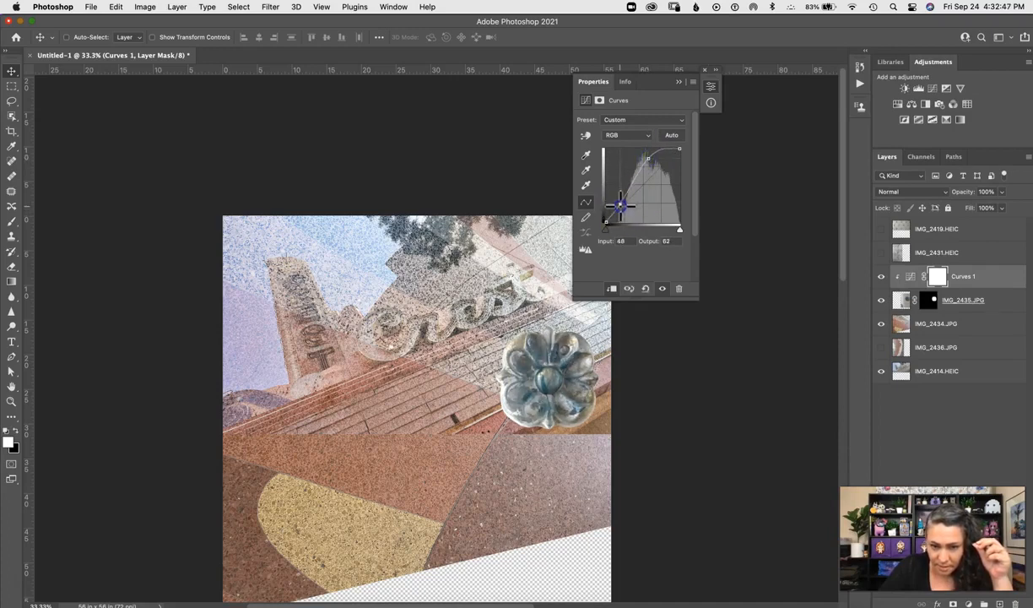
left_click(680, 83)
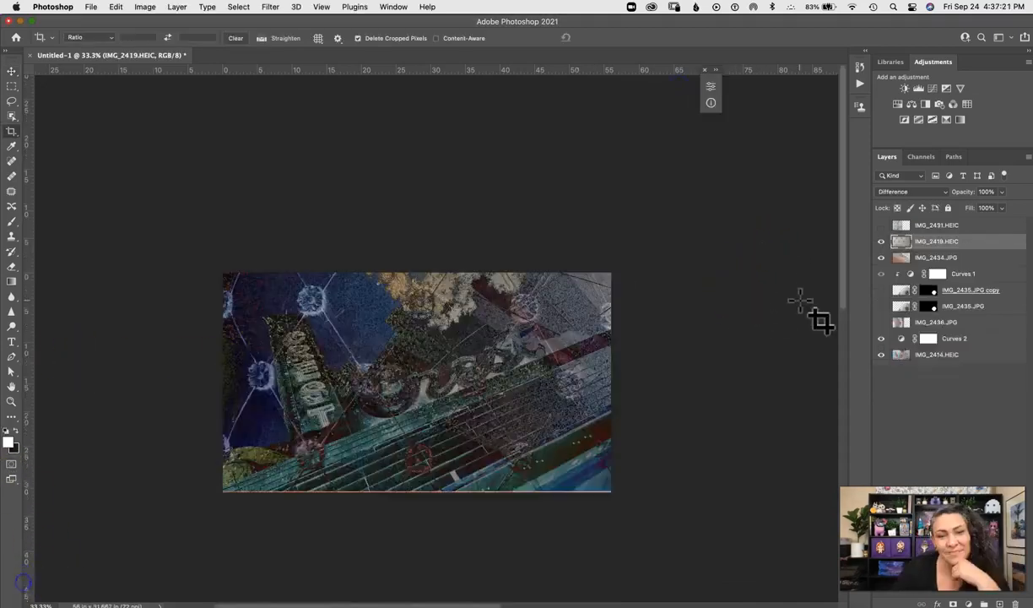
- Show the IMG_2435.JPG copy and IMG_2435.JPG ornament layers, switching both off and on again to compare the composite
left_click(804, 315)
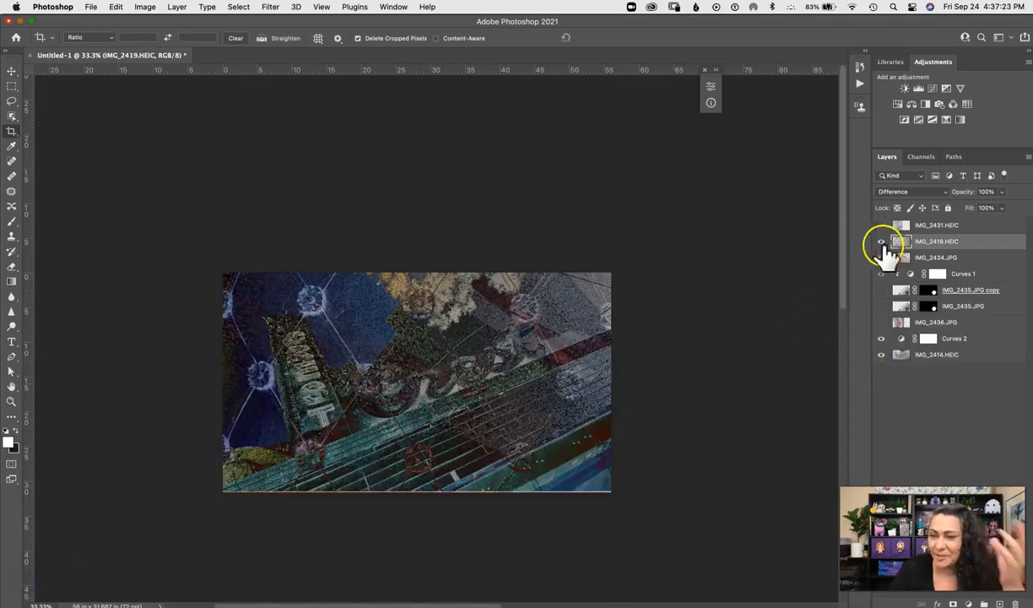
left_click(882, 290)
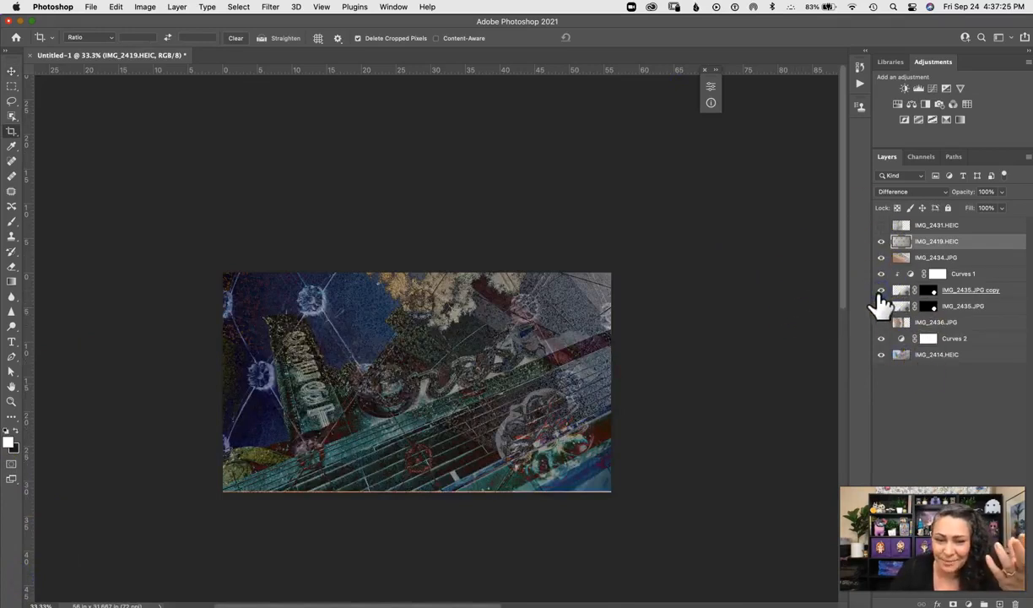
left_click(882, 306)
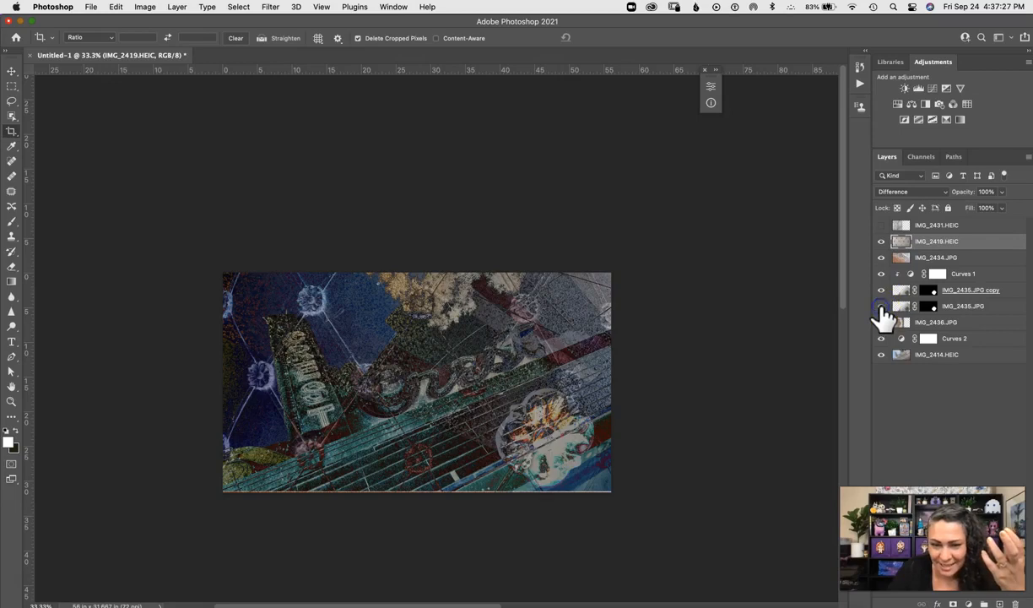
left_click(880, 290)
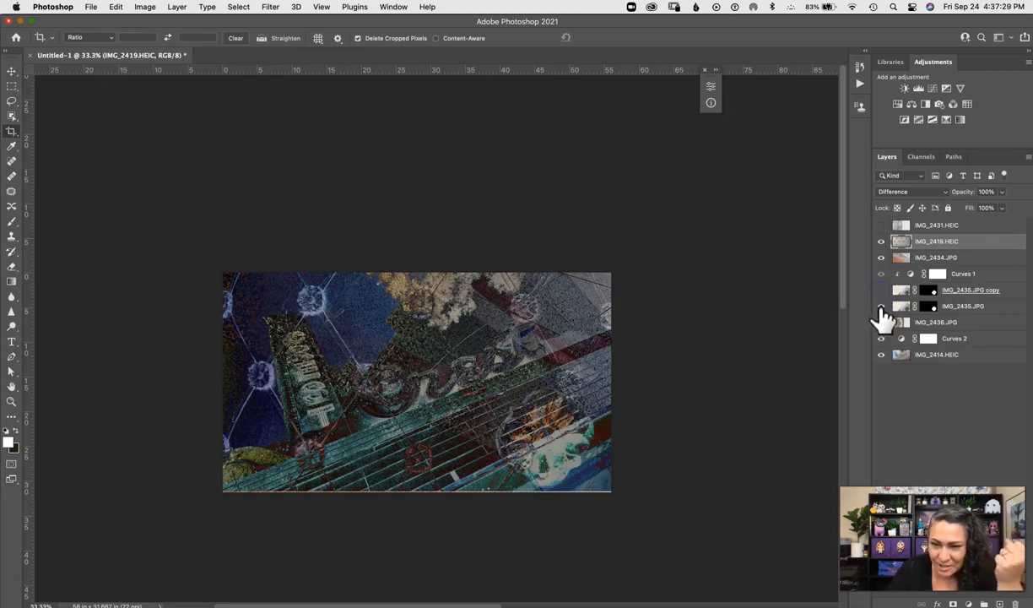
left_click(881, 307)
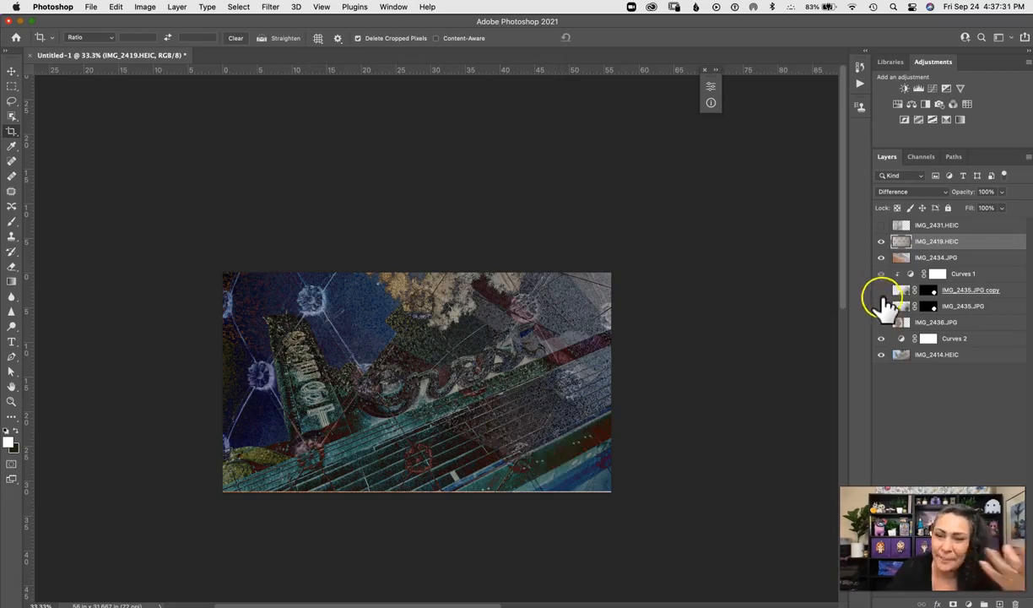
left_click(880, 290)
left_click(882, 306)
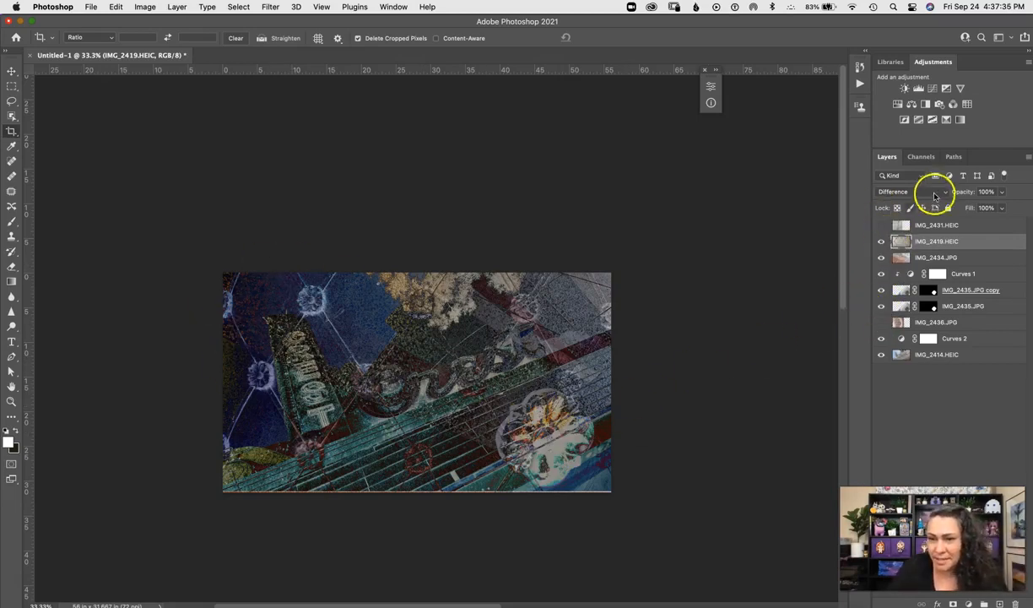
- Compare the IMG_2419.HEIC pattern layer in Normal blend mode, and return it to Difference
left_click(935, 196)
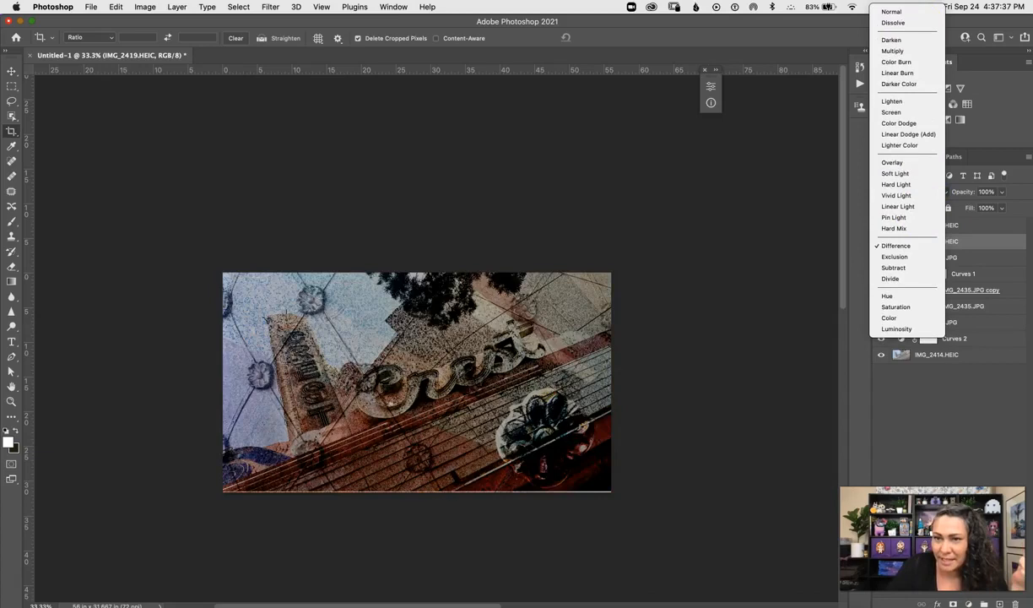
left_click(886, 11)
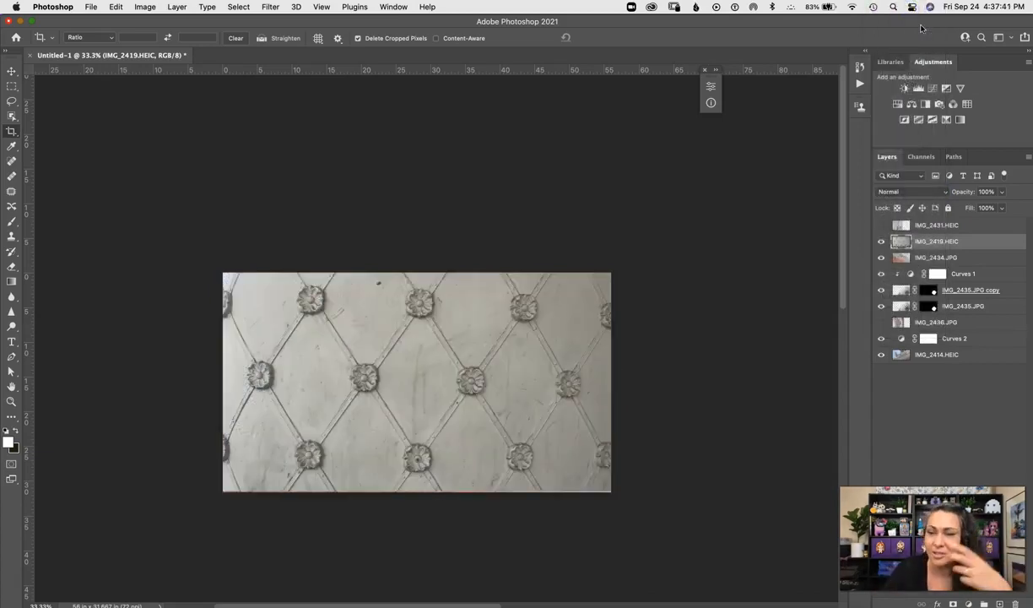
left_click(920, 192)
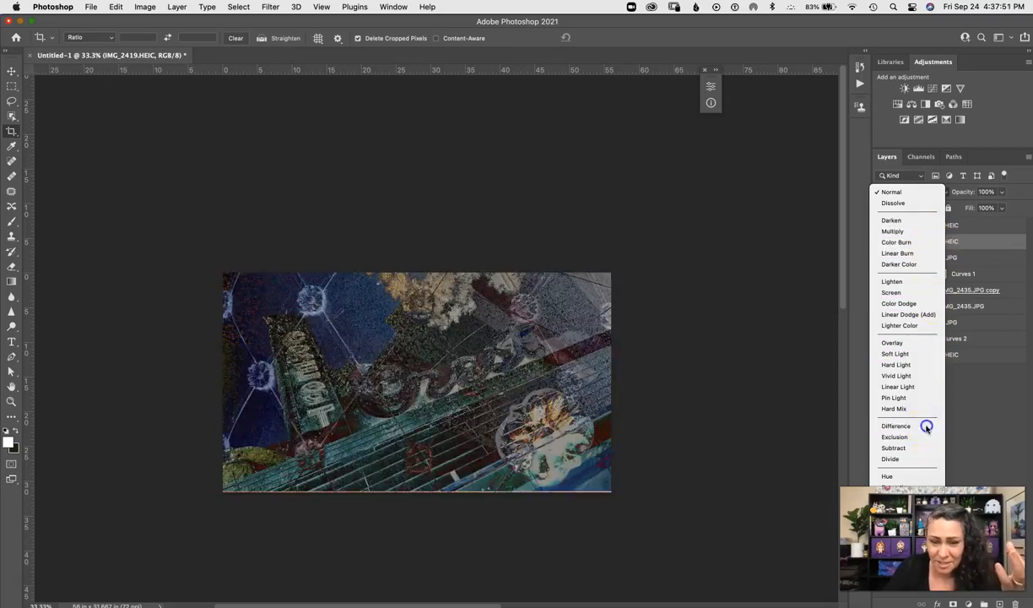
left_click(926, 428)
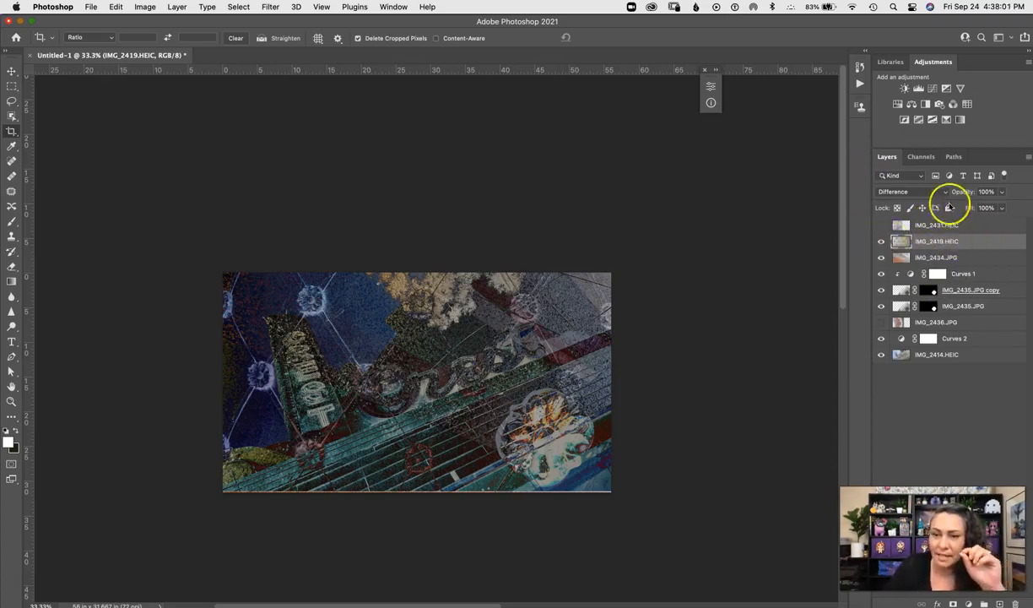
- Move the IMG_2419.HEIC pattern layer below IMG_2434.JPG in the layer stack
left_click_drag(966, 237, 971, 263)
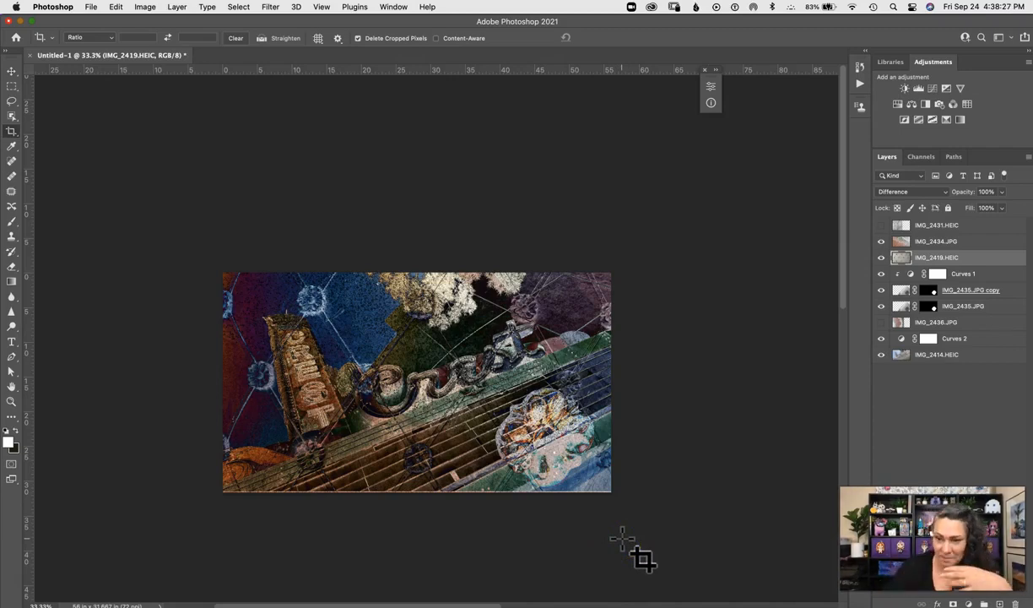
left_click(944, 225)
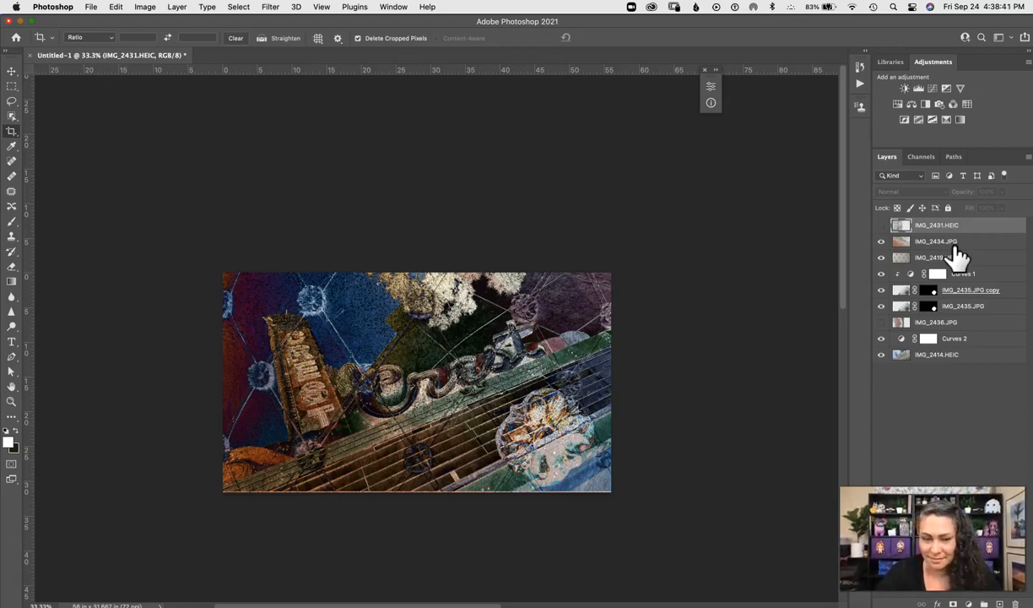
- Stamp all visible layers into a new merged layer directly above IMG_2434.JPG, and hide every layer beneath it
left_click(941, 258)
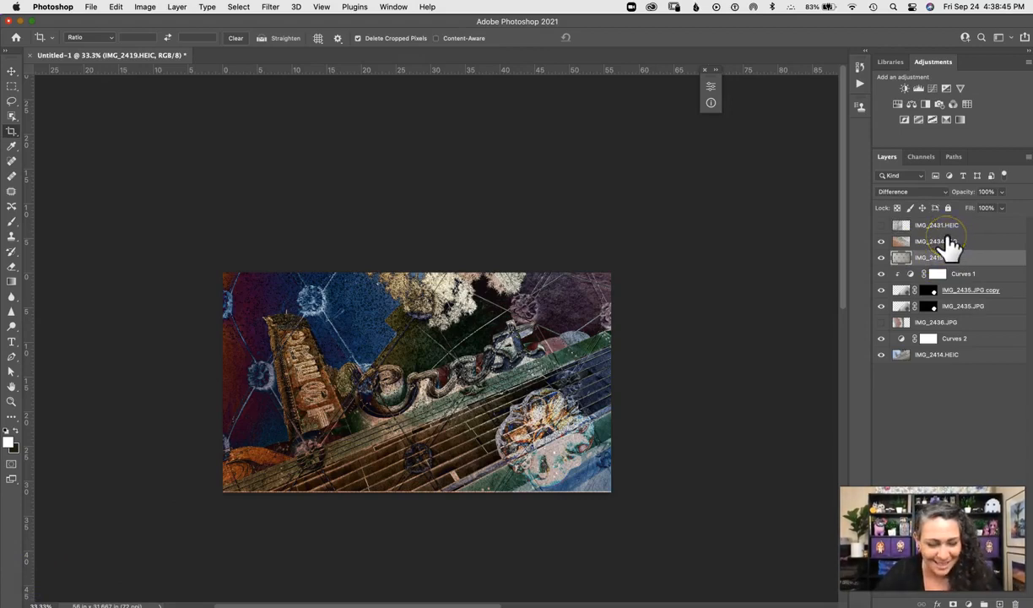
key("super+alt+shift+e")
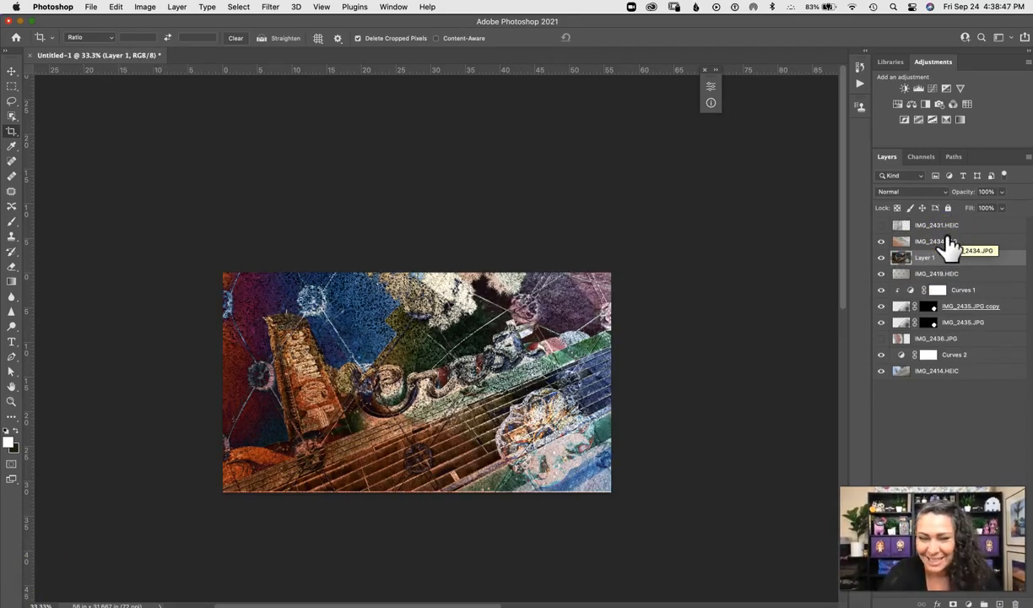
left_click_drag(935, 258, 928, 241)
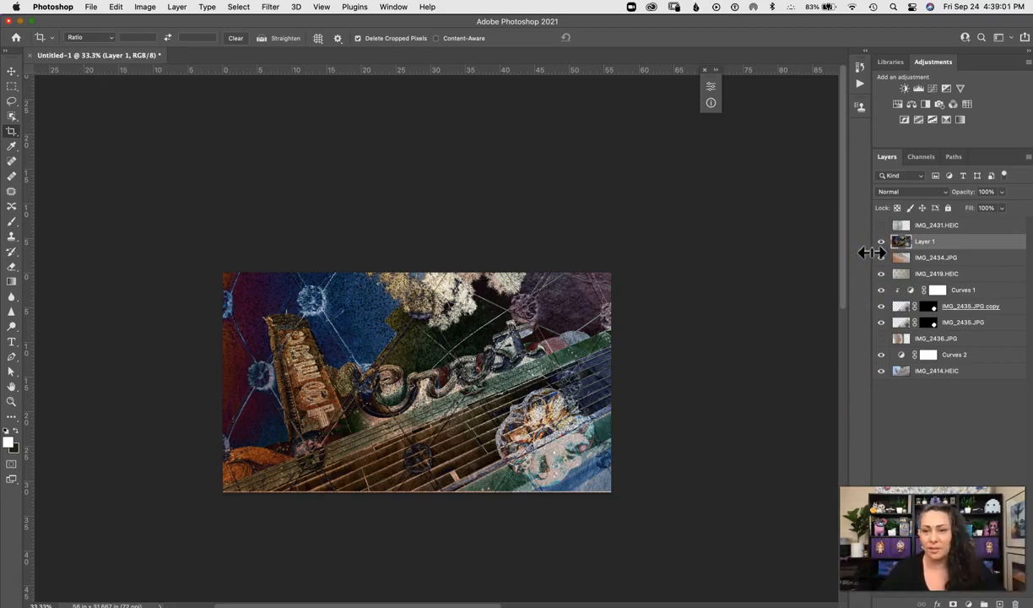
left_click_drag(882, 261, 878, 376)
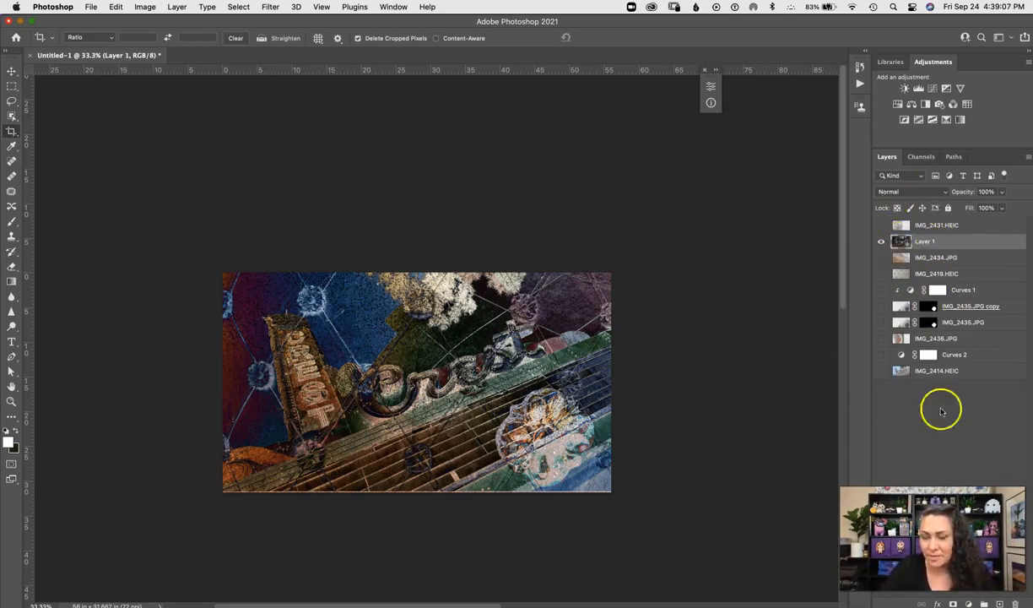
- Set the layer previews to Large Thumbnails and widen the layer list so the full layer names fit
right_click(952, 426)
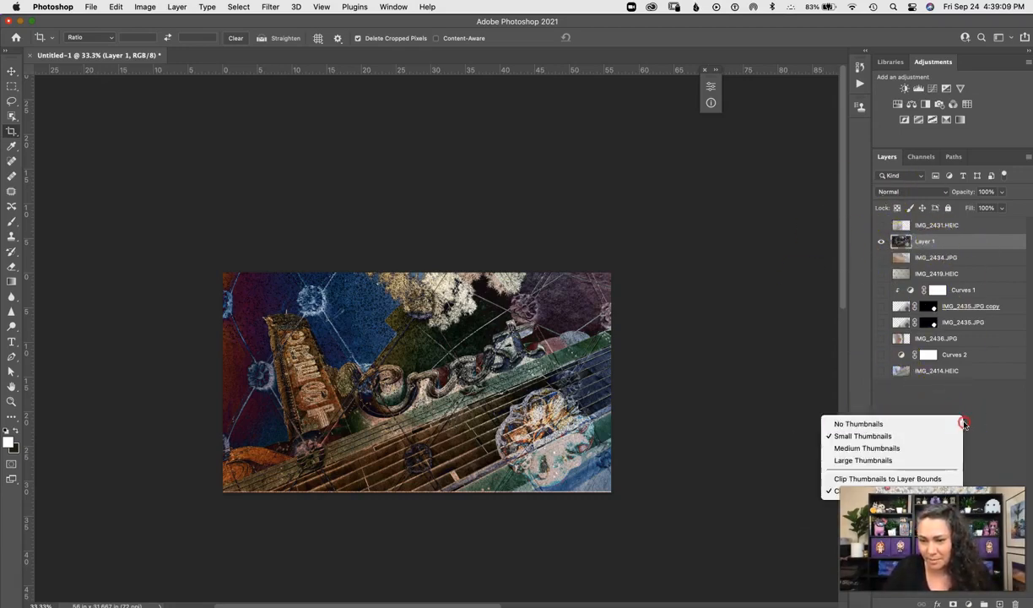
left_click(907, 459)
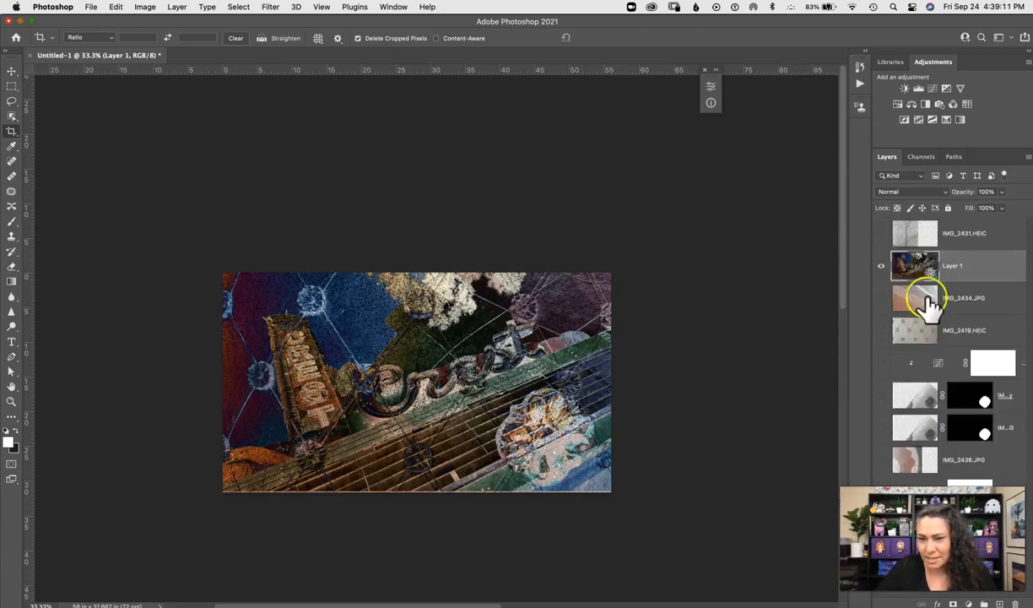
left_click_drag(872, 353, 678, 336)
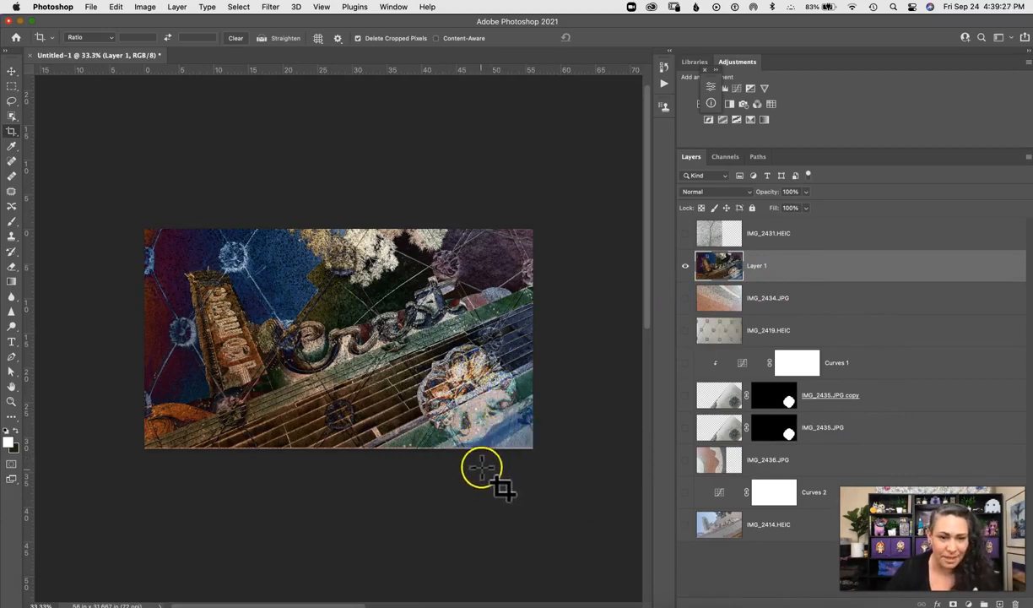
- Convert the merged layer for Smart Filters so its filters remain re-editable
left_click(269, 9)
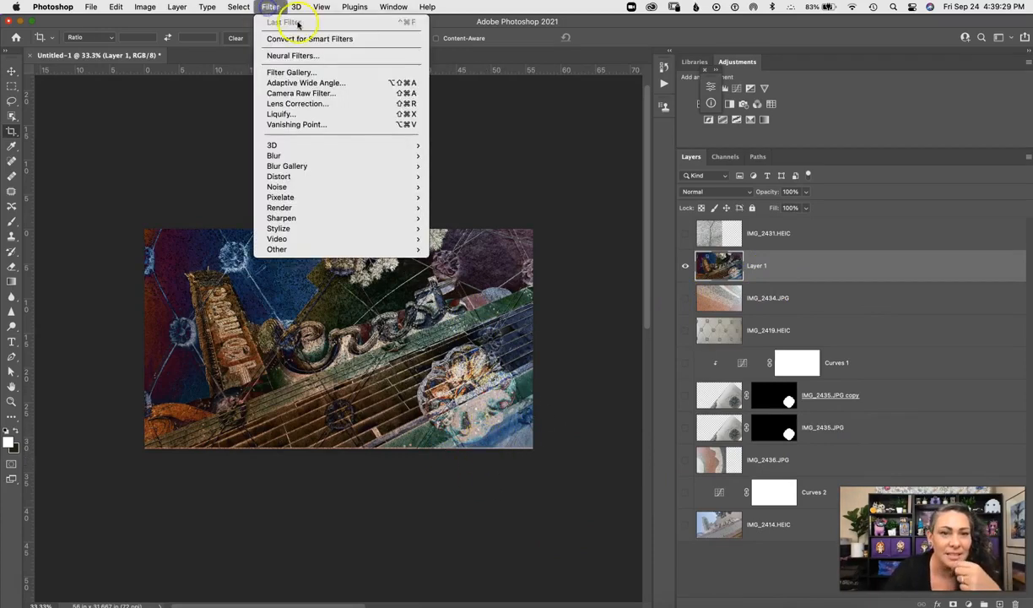
left_click(310, 39)
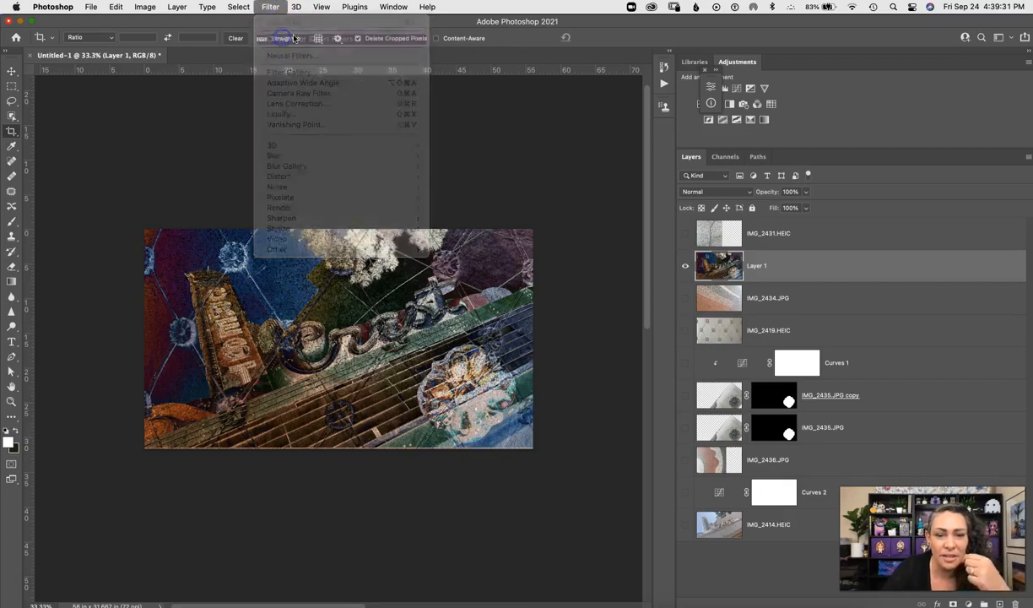
left_click(536, 233)
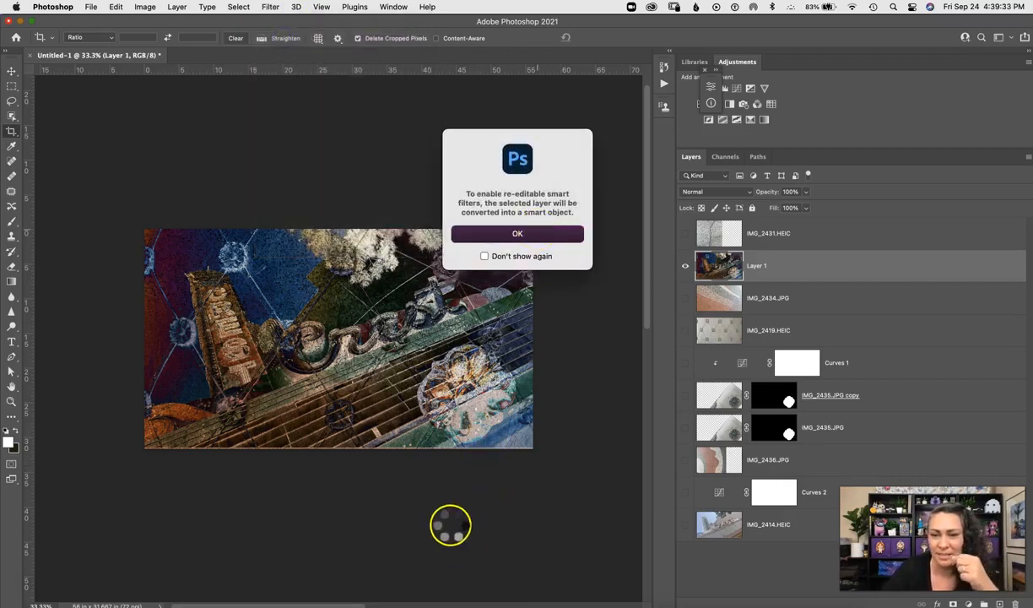
- Open the Filter Gallery for the merged layer with the whole composite previewed at 33.3%
left_click(271, 8)
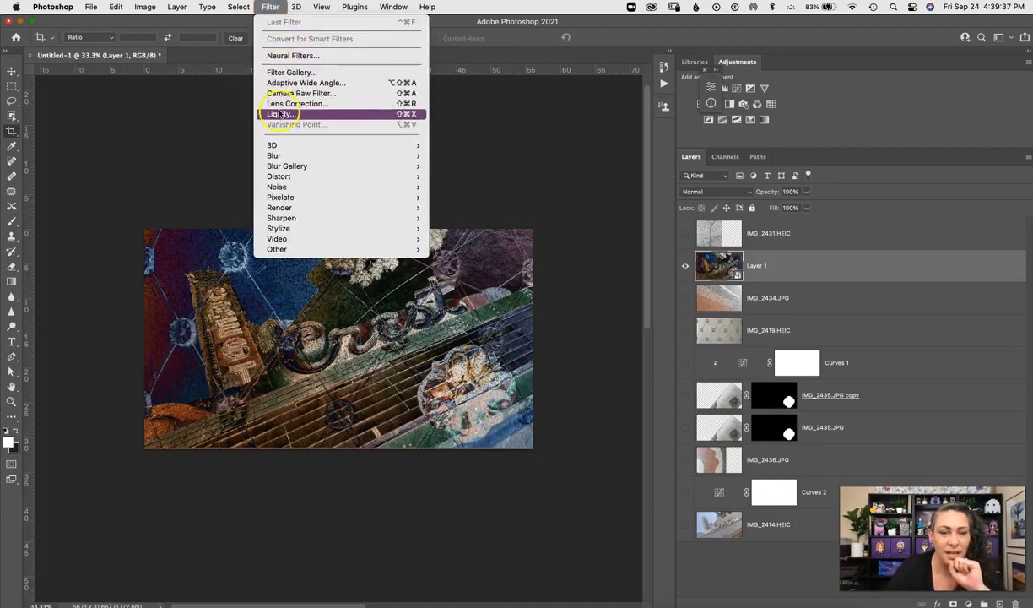
left_click(302, 73)
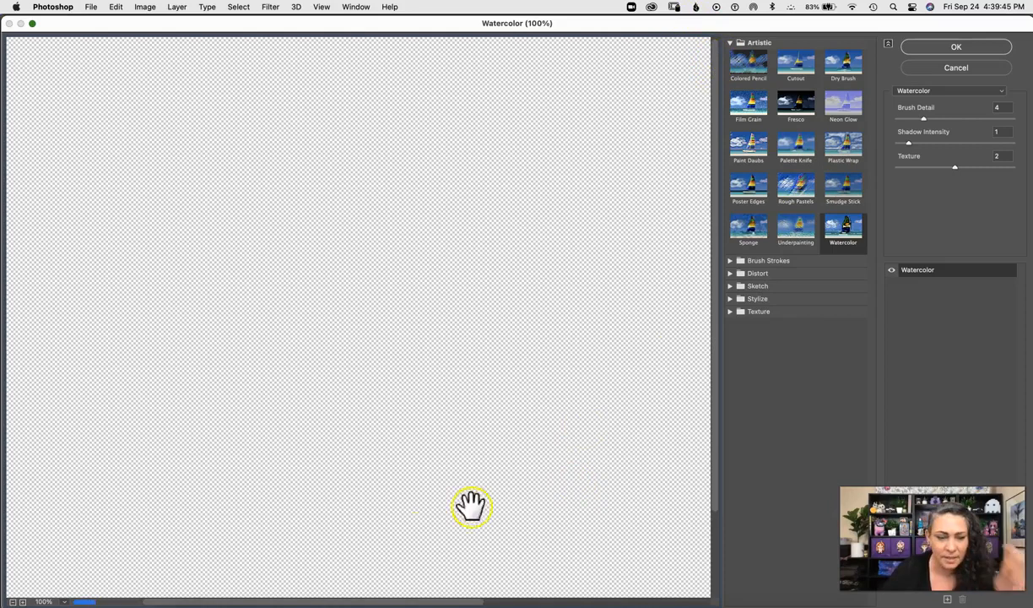
left_click(12, 601)
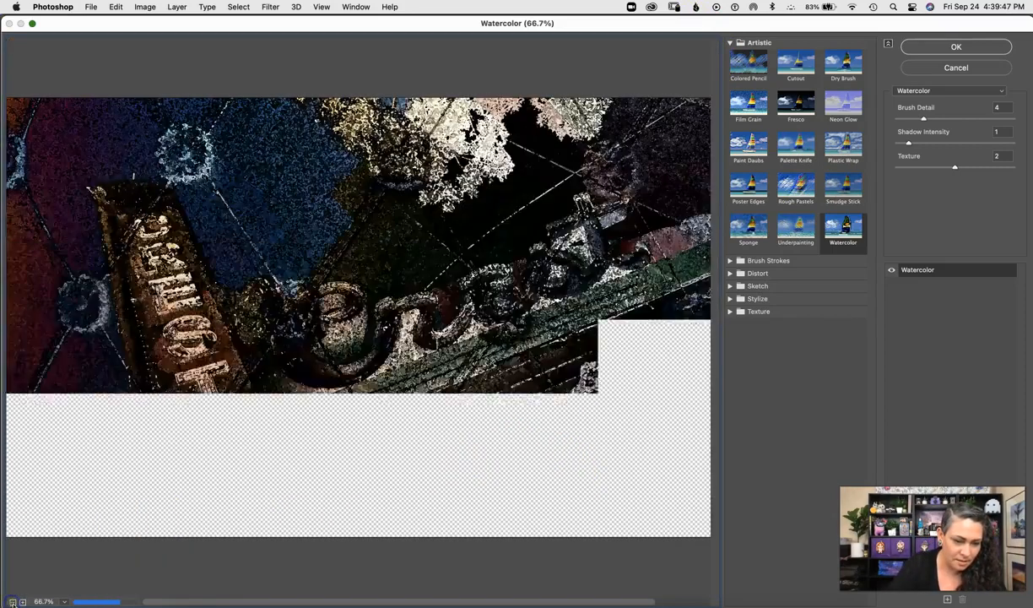
left_click(13, 601)
left_click(13, 601)
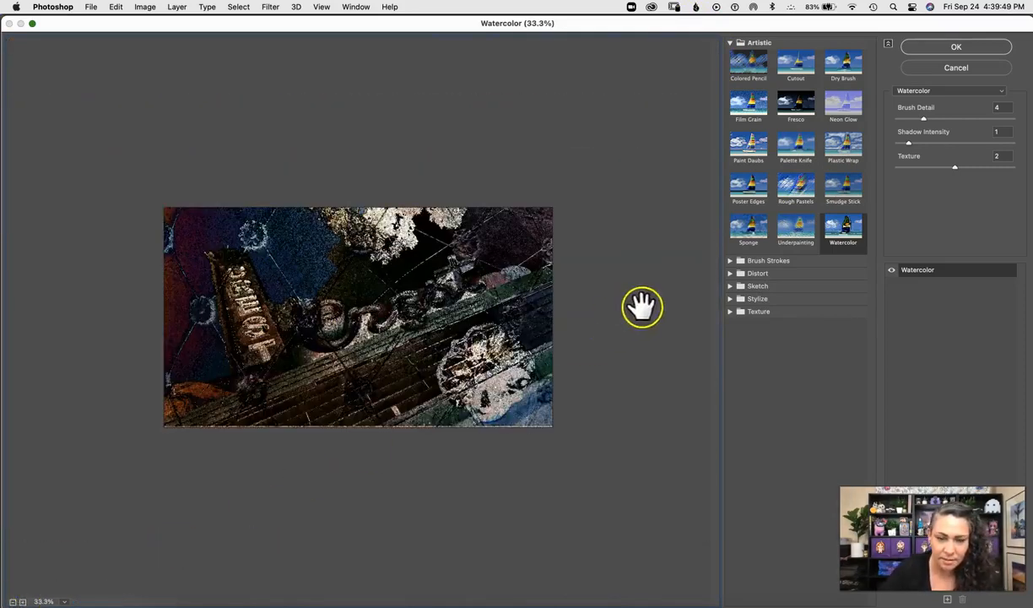
- Preview the Rough Pastels and Neon Glow artistic filters on the merged layer
left_click(797, 196)
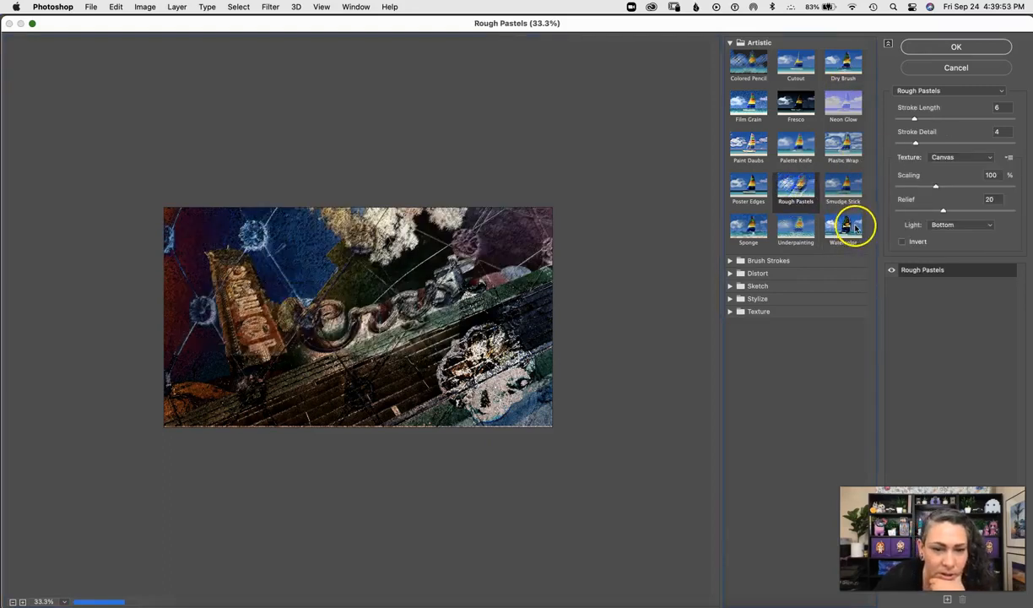
left_click(845, 105)
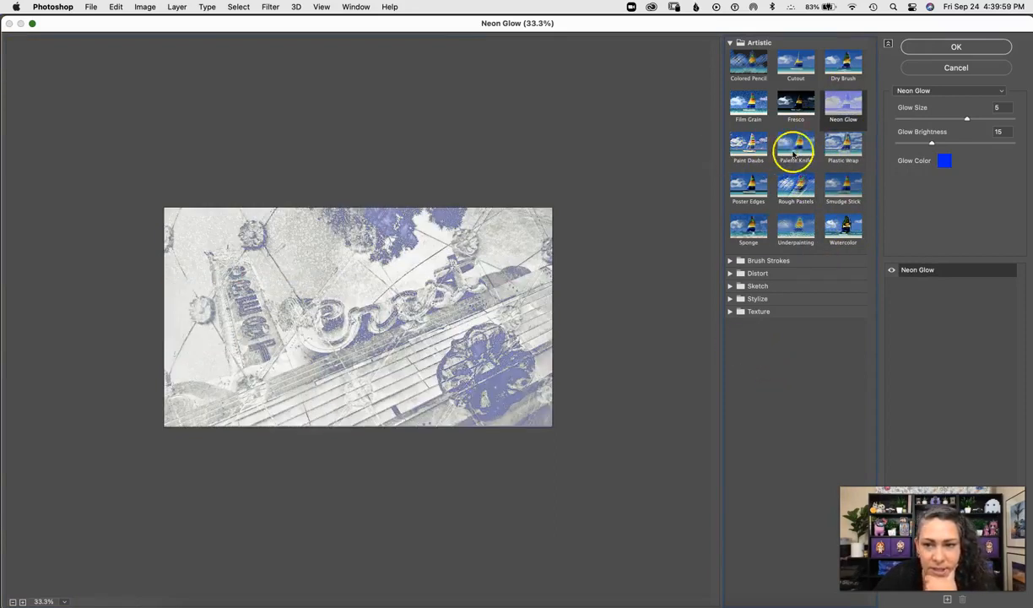
- Apply the Palette Knife filter to the merged layer with Stroke Size 10, Stroke Detail 3 and Softness 0
left_click(794, 150)
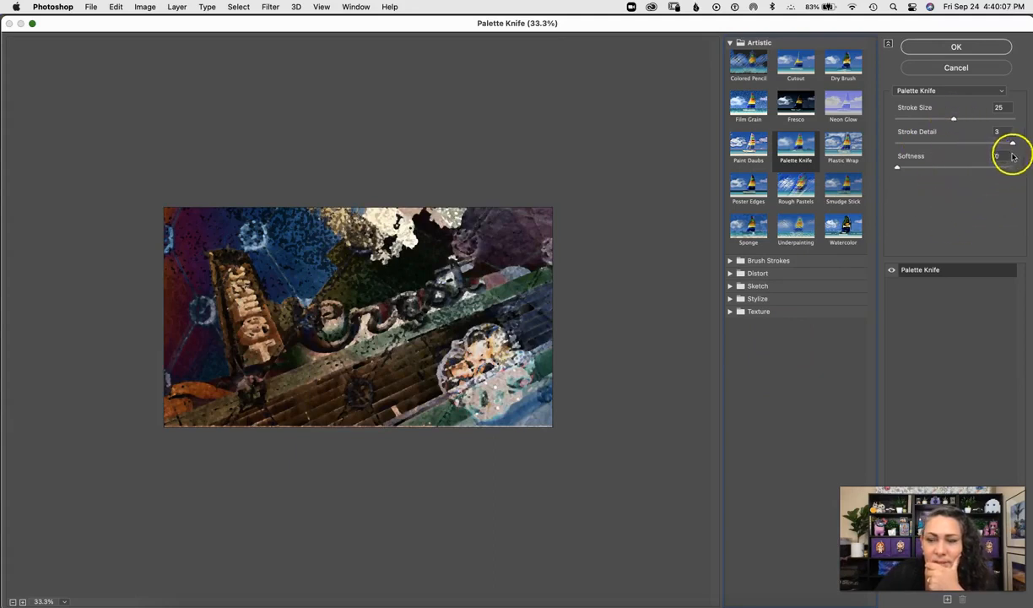
left_click(955, 121)
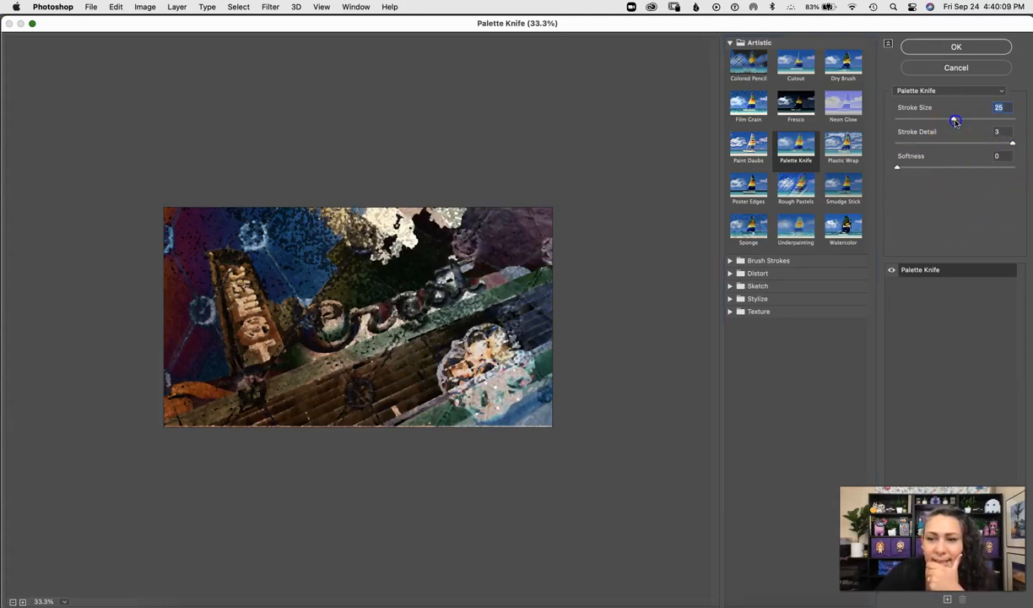
left_click_drag(936, 123, 932, 145)
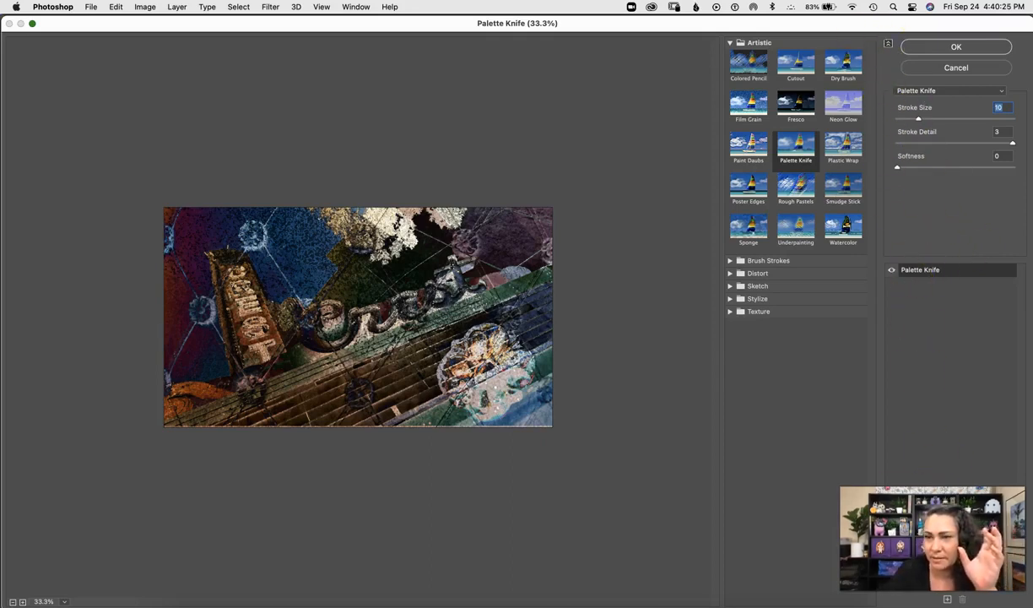
left_click(976, 46)
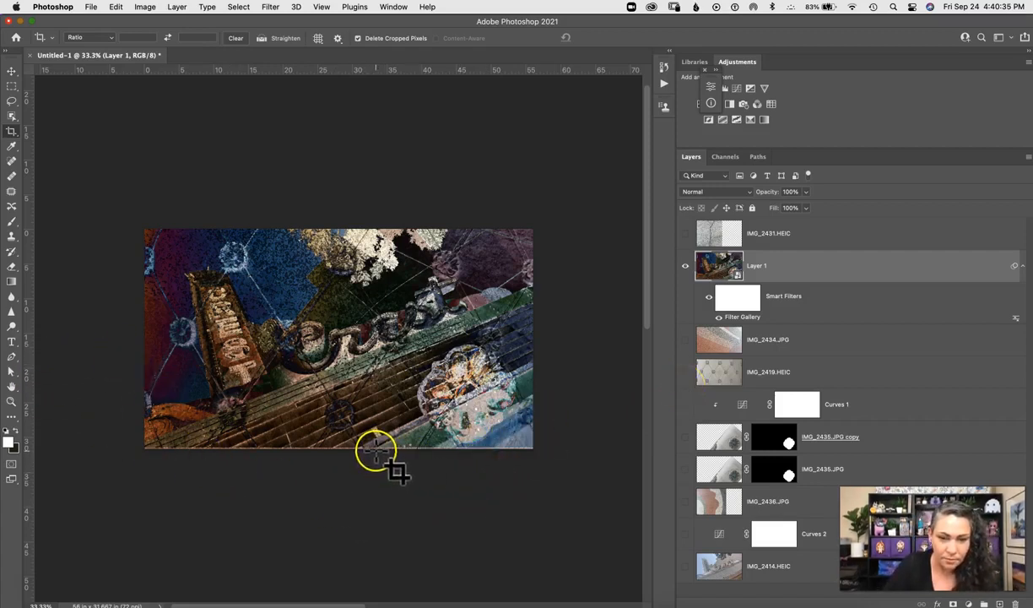
- Crop the thin pale strip off the bottom edge of the composite, keeping the full width
left_click(458, 314)
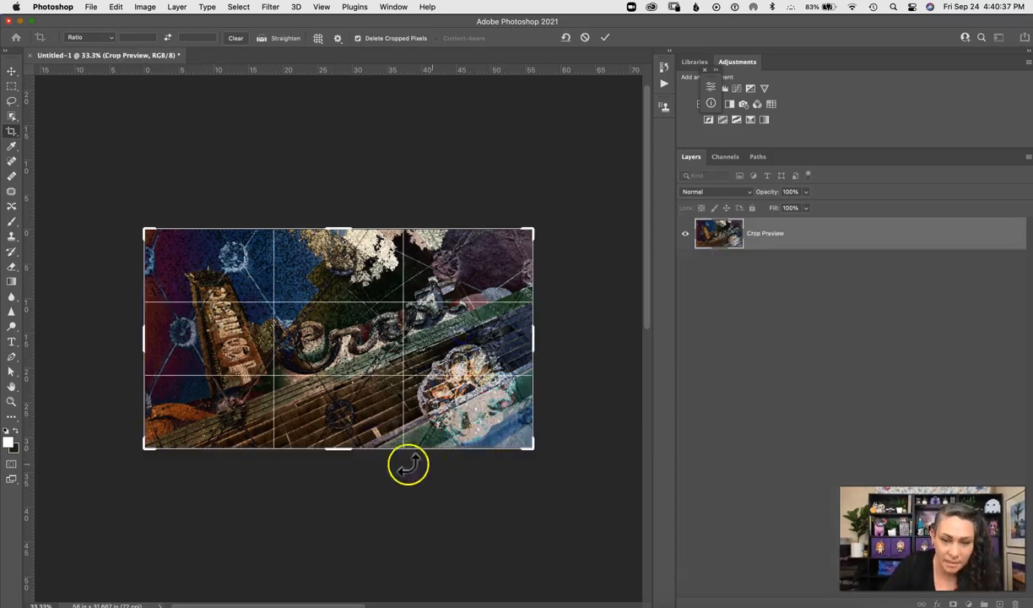
left_click_drag(341, 445, 341, 446)
left_click_drag(341, 445, 341, 445)
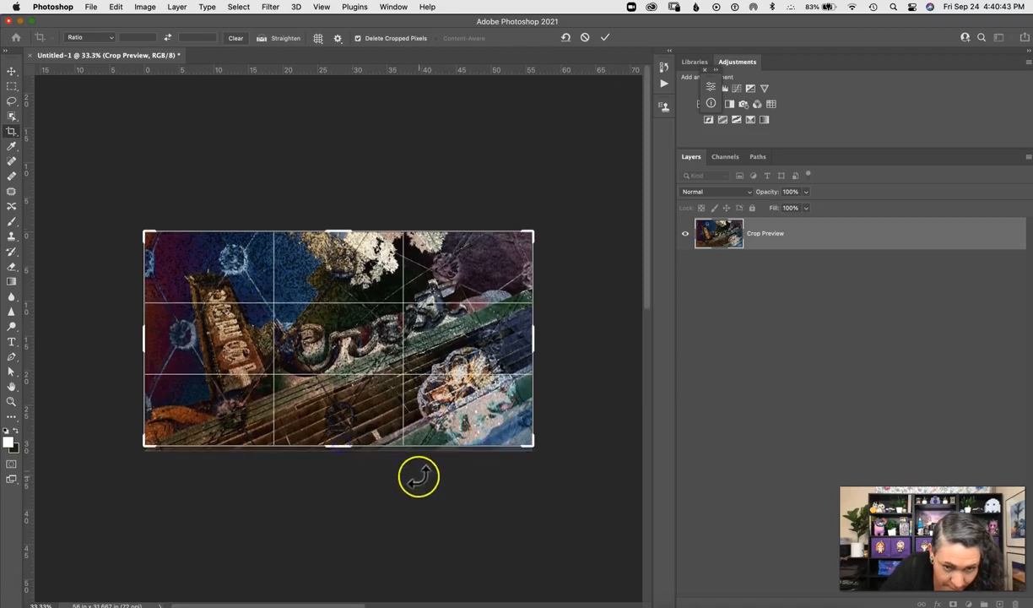
key("Up")
key("Up")
key("Up")
key("Up")
key("Up")
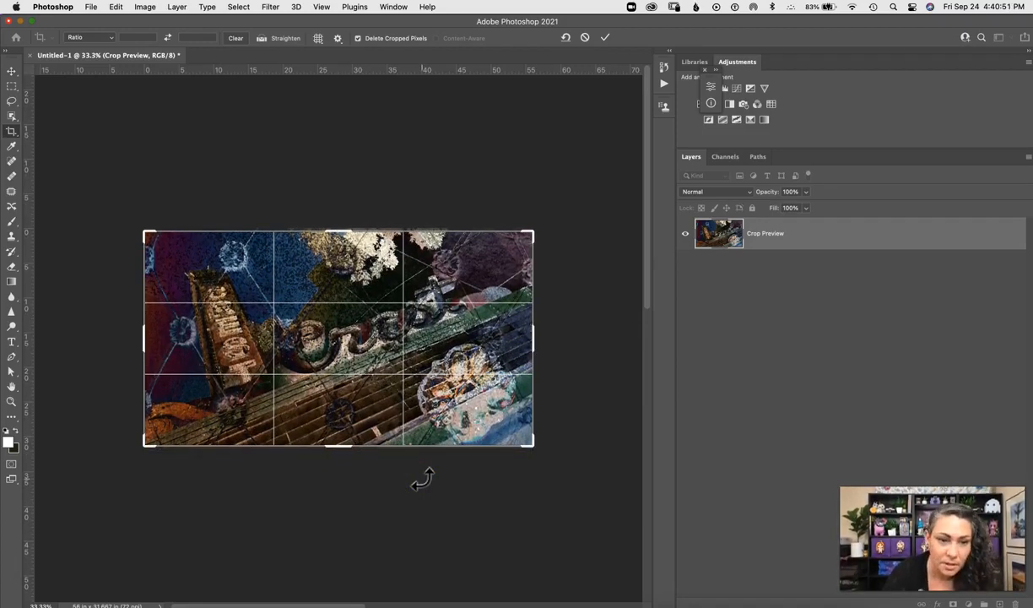
key("Return")
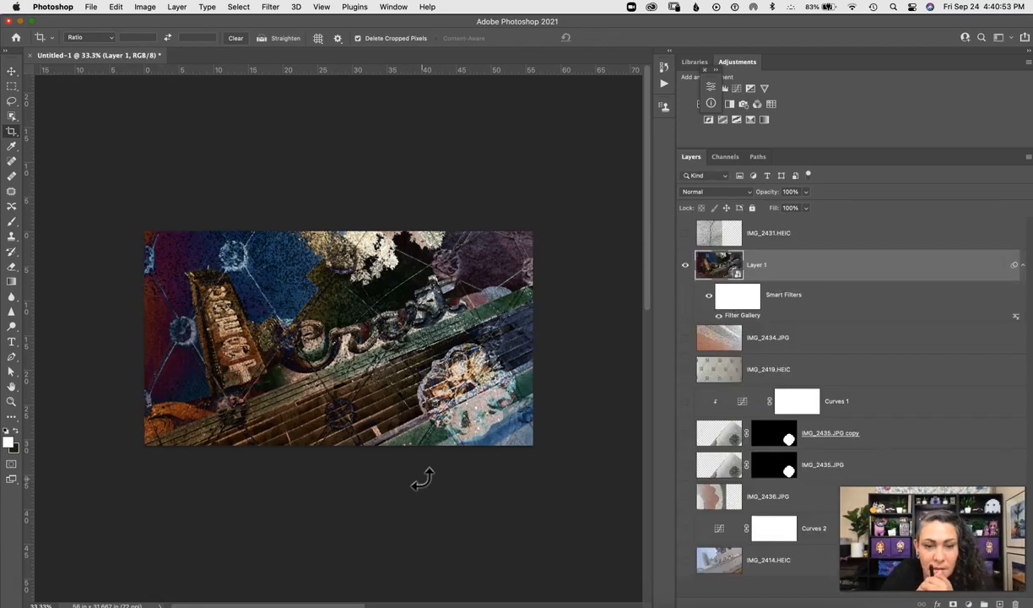